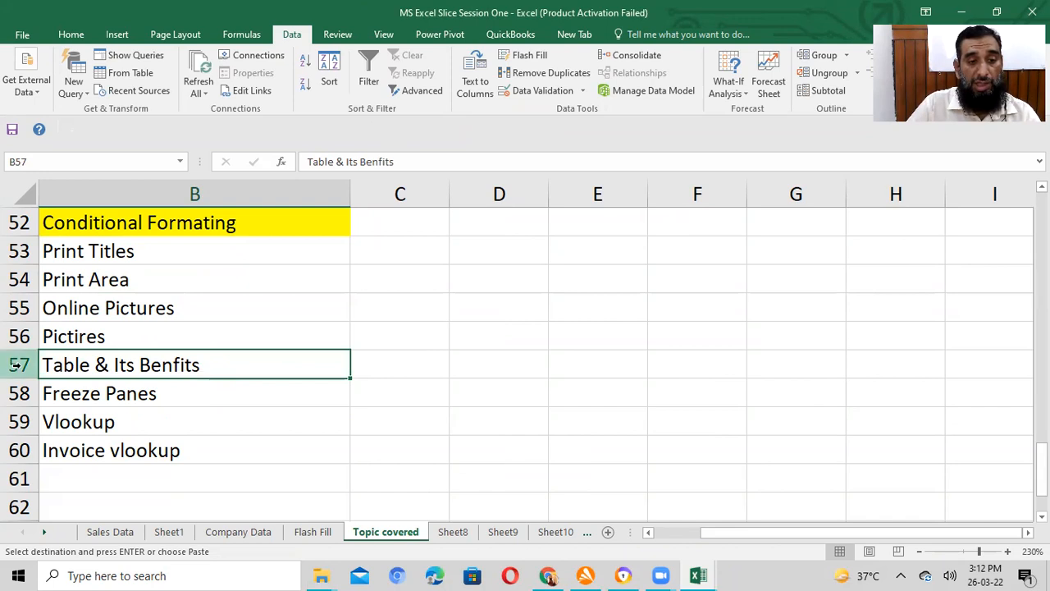
Fill the whole Table & Its Benfits row with yellow in the topic list.
left_click(71, 36)
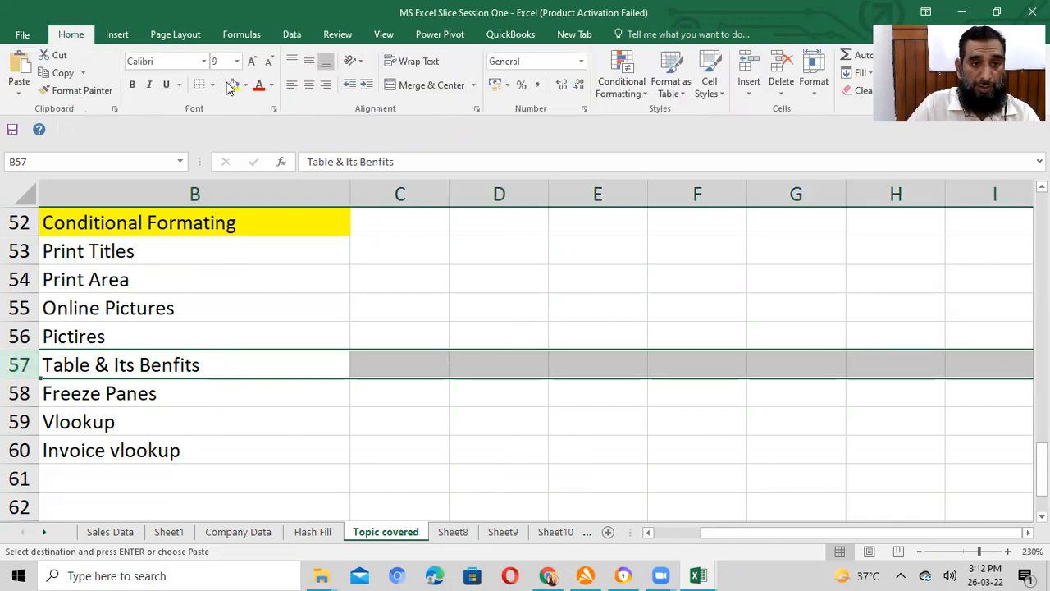
left_click(233, 84)
left_click(301, 391)
left_click(285, 371)
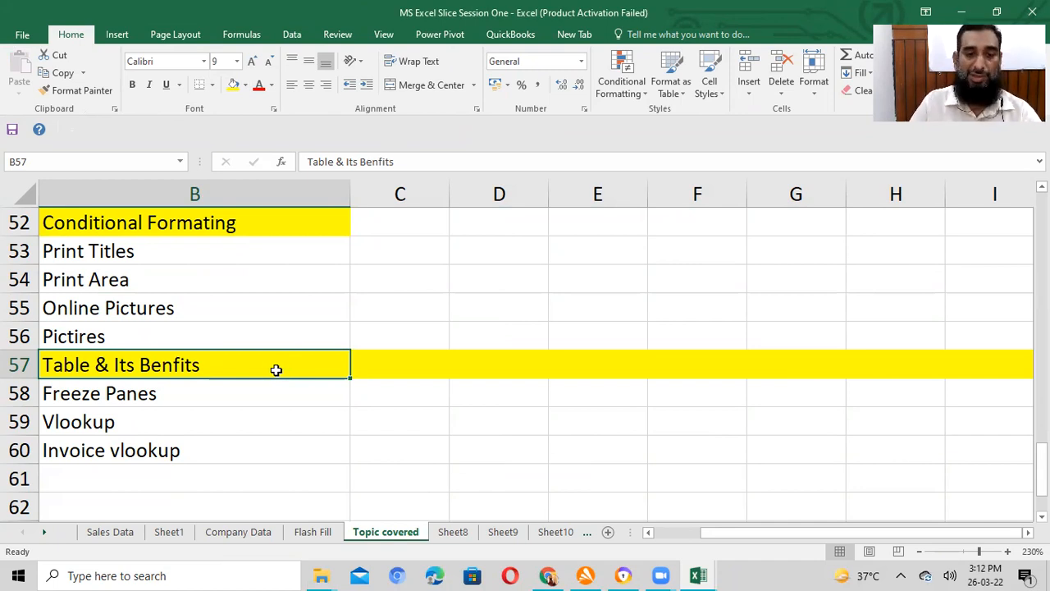
left_click(233, 256)
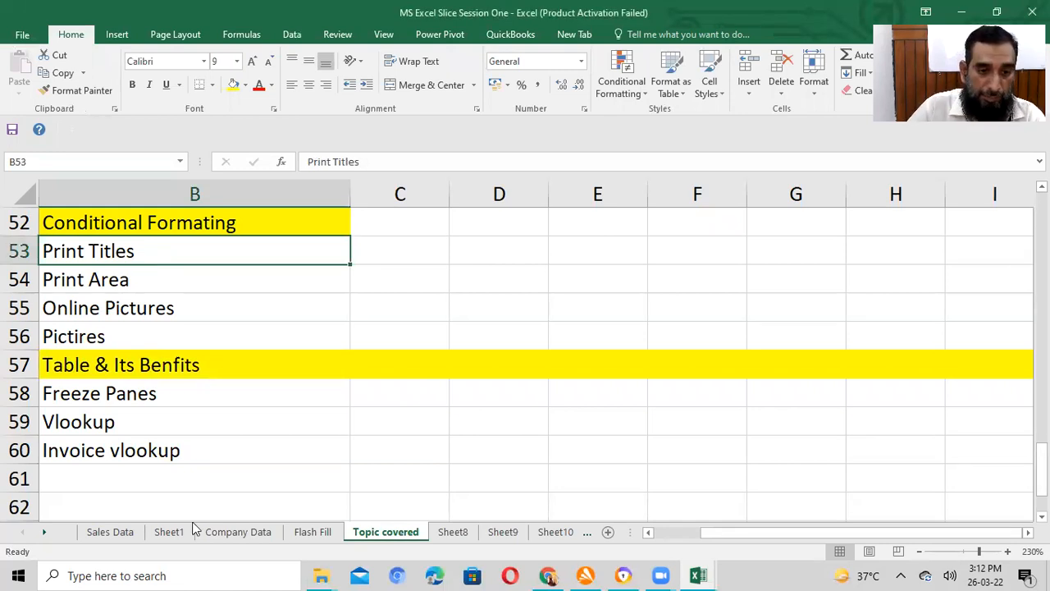
Clear the active filter on the Sales Data sheet and remove the filter buttons from its headers.
left_click(94, 531)
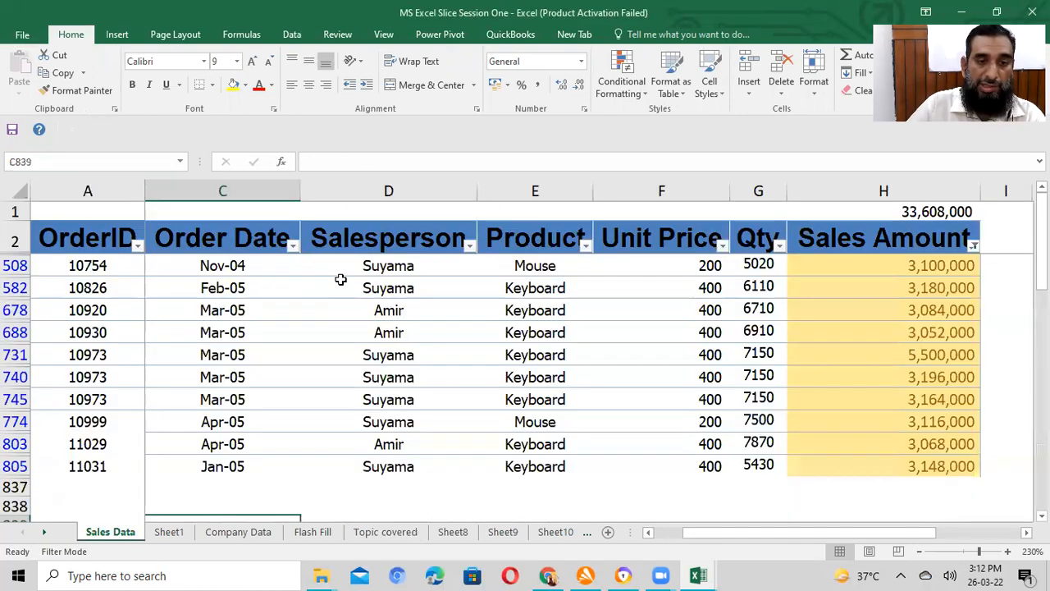
left_click(291, 34)
left_click(408, 55)
left_click(420, 373)
key("ctrl+shift+l")
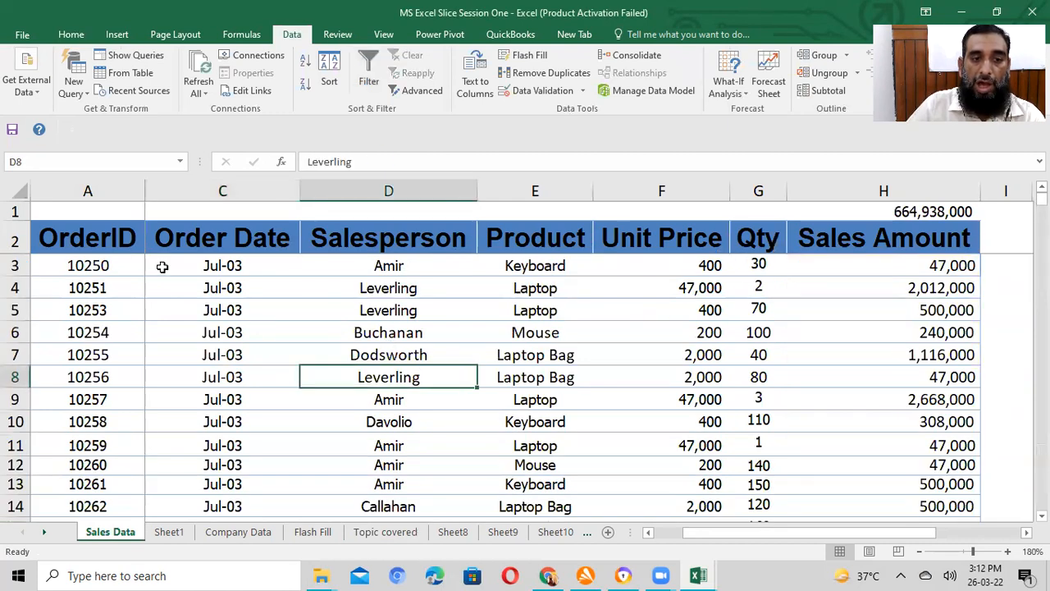
Delete the total row above the column headers on the Sales Data sheet.
left_click(121, 245)
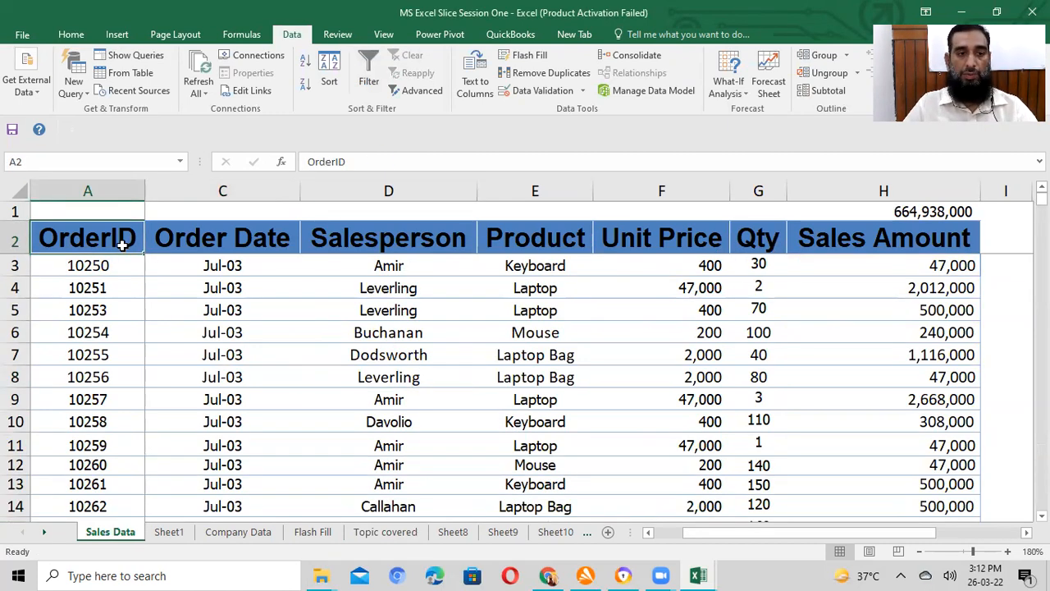
left_click(16, 211)
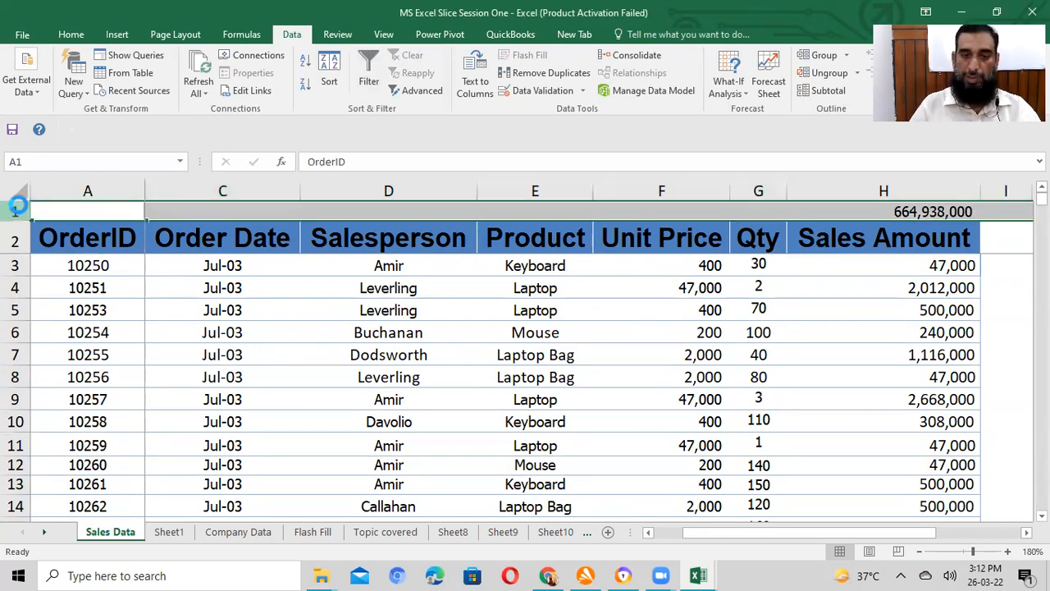
key("ctrl+minus")
left_click(94, 293)
left_click(105, 247)
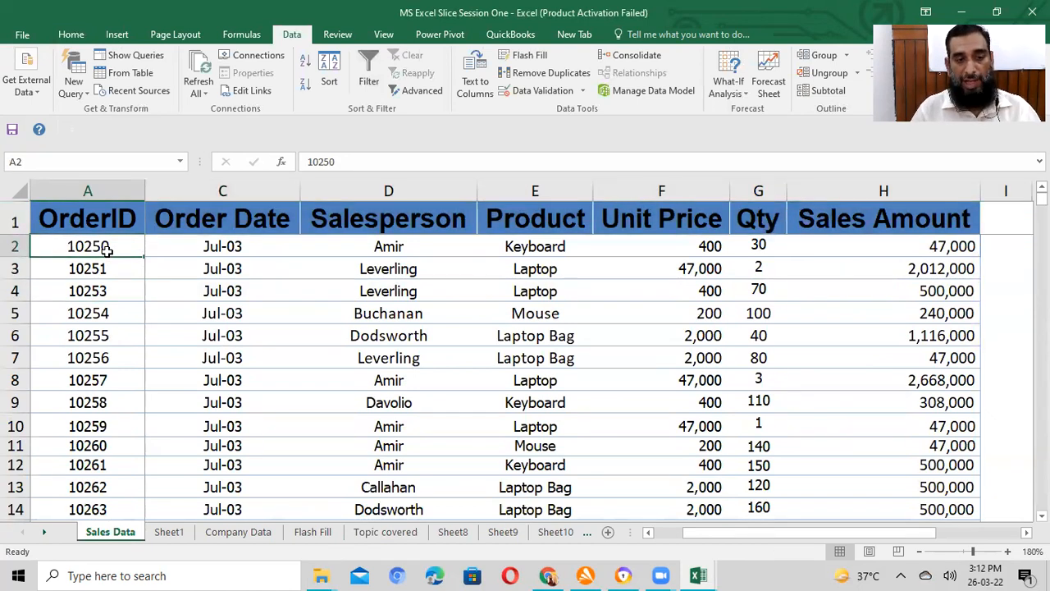
Check how far the records run in the OrderID column and look at the sheet's print preview.
key("ctrl+Down")
key("Down")
key("Down")
key("Up")
key("Up")
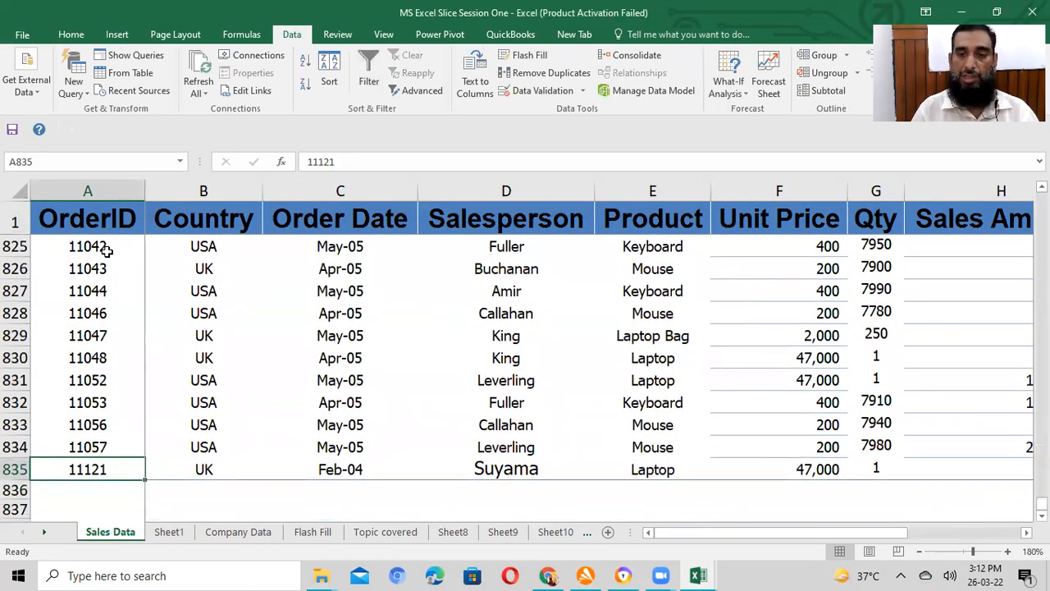
key("ctrl+Up")
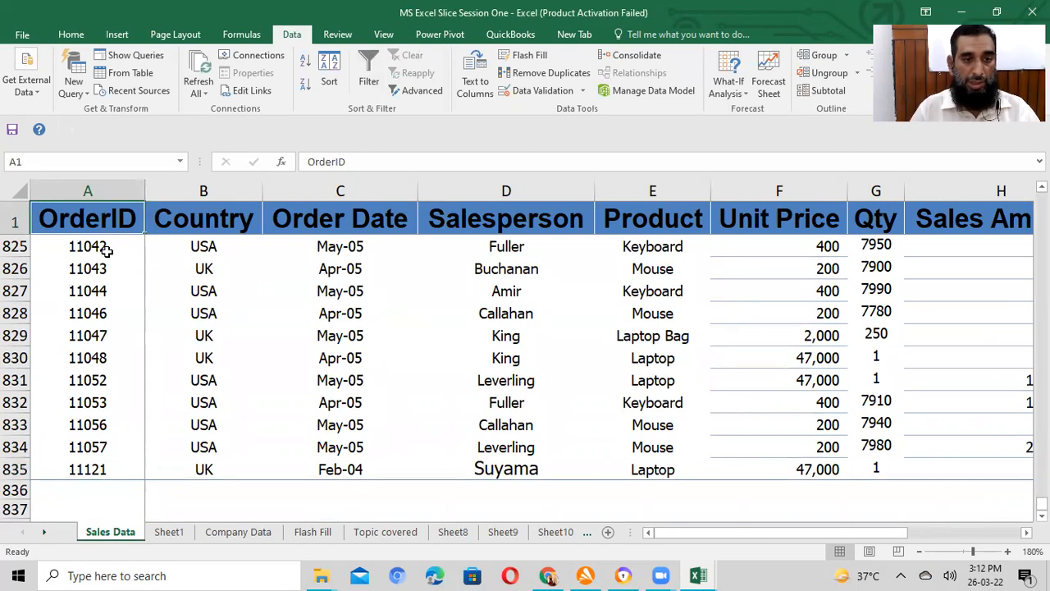
key("Down")
key("Down")
key("Up")
key("Up")
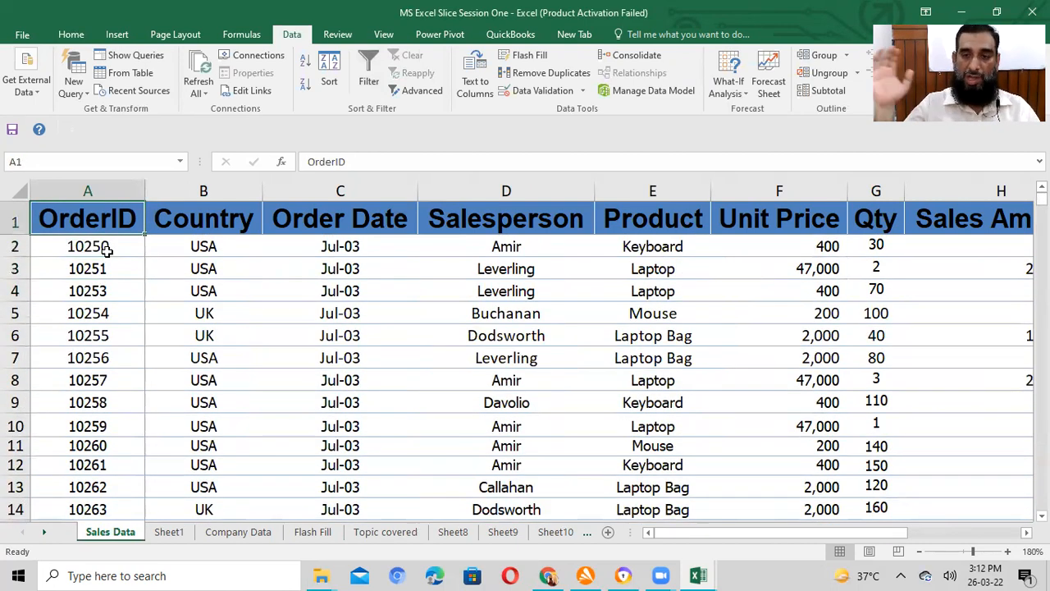
key("ctrl+p")
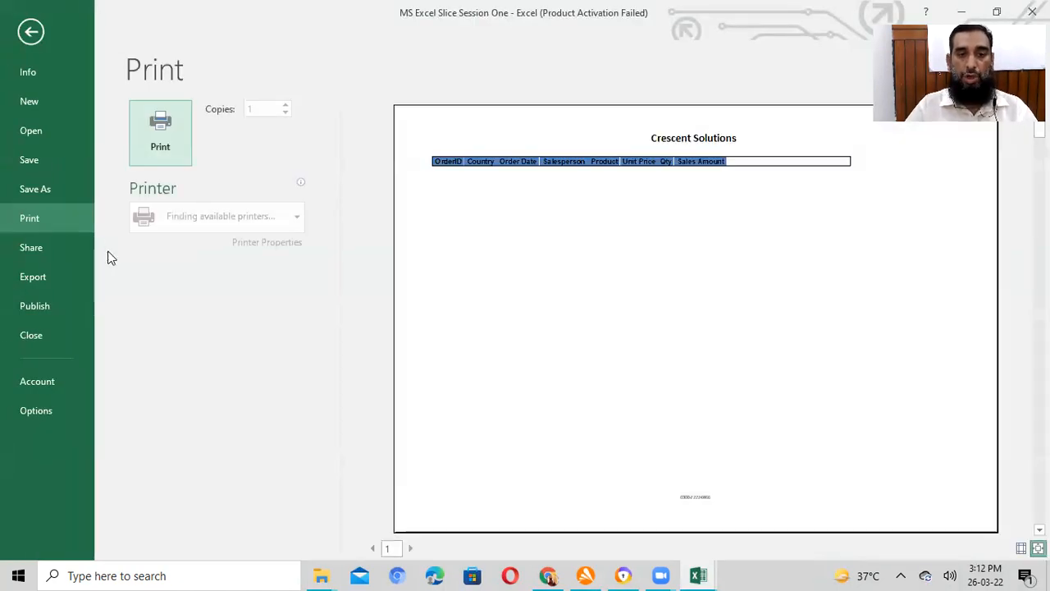
key("Escape")
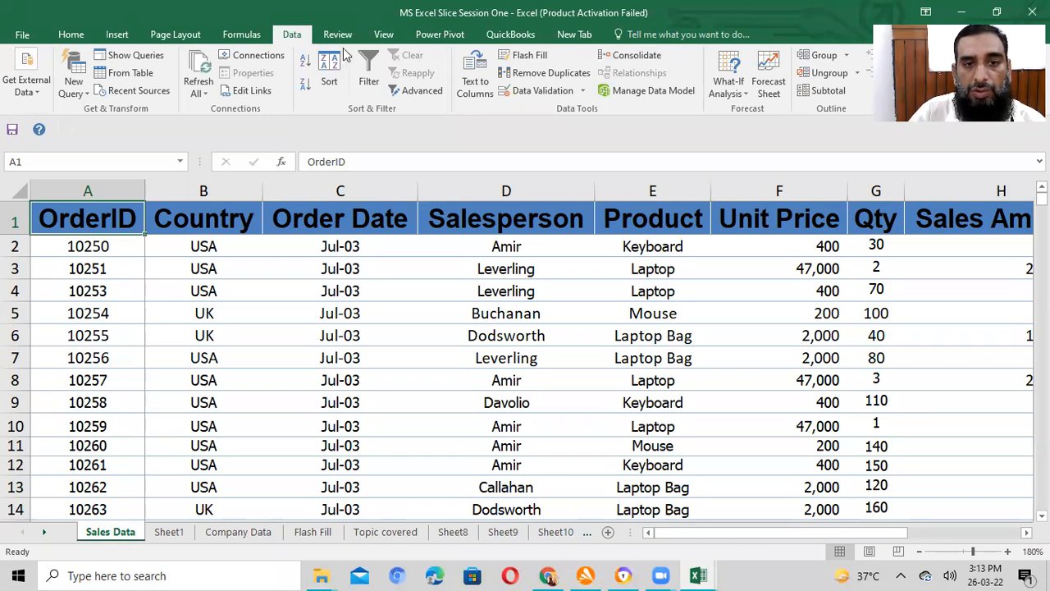
Unfreeze the panes on the Sales Data sheet.
left_click(383, 34)
left_click(498, 82)
left_click(525, 121)
left_click(249, 270)
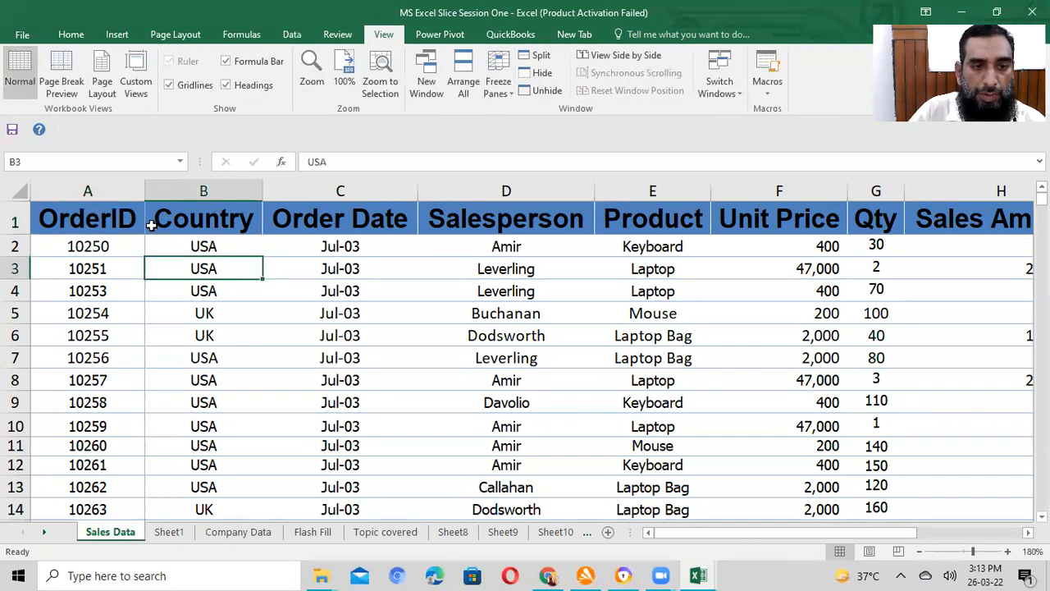
Clear the print area of the Sales Data sheet.
left_click(182, 36)
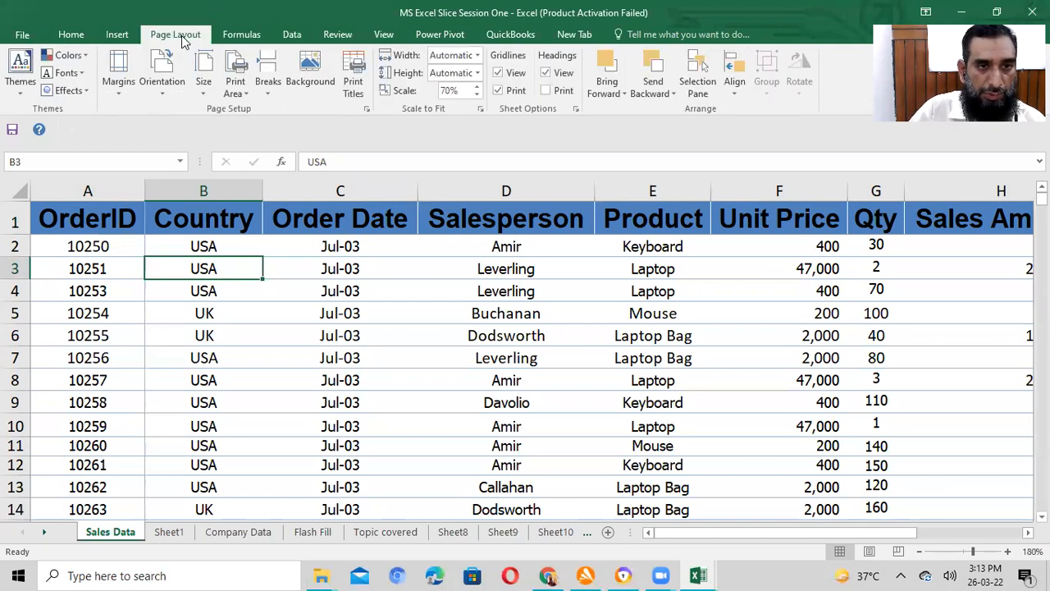
left_click(235, 87)
left_click(246, 129)
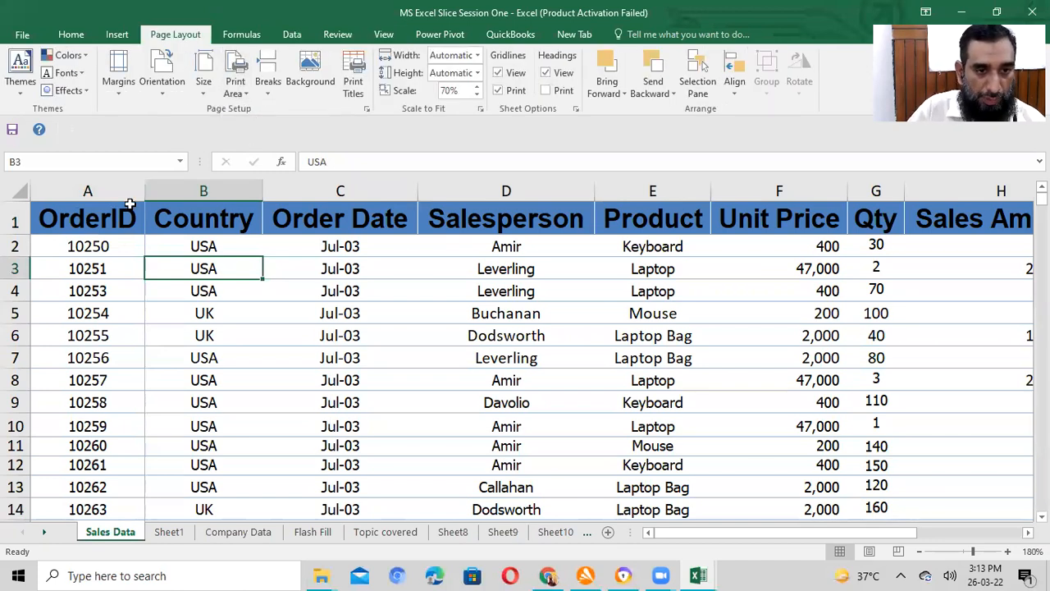
Preview the printout and examine page 2 for column headings, returning to the sheet.
key("ctrl+p")
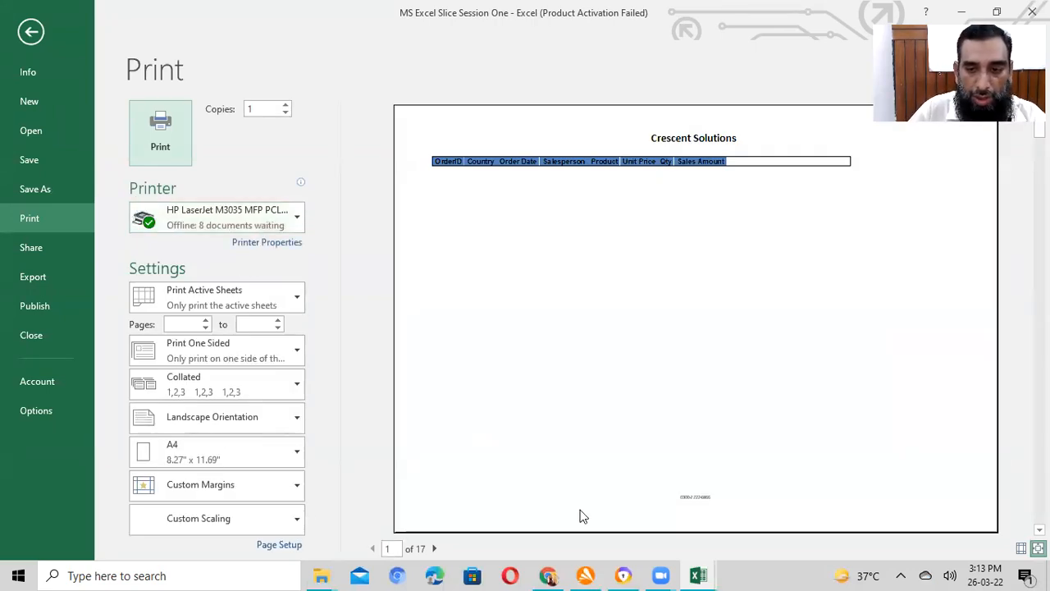
left_click(1040, 530)
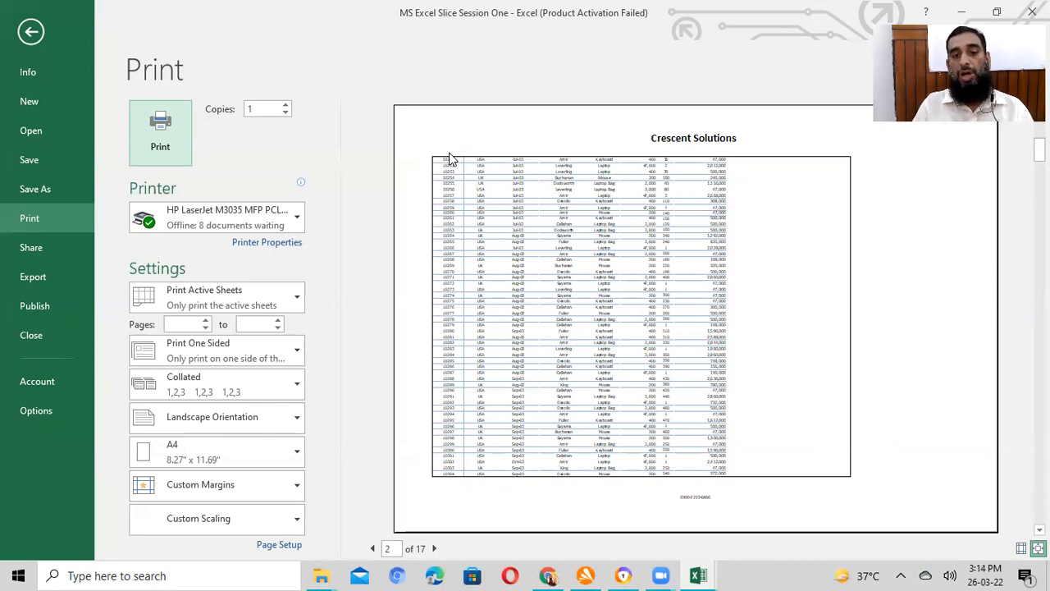
key("Escape")
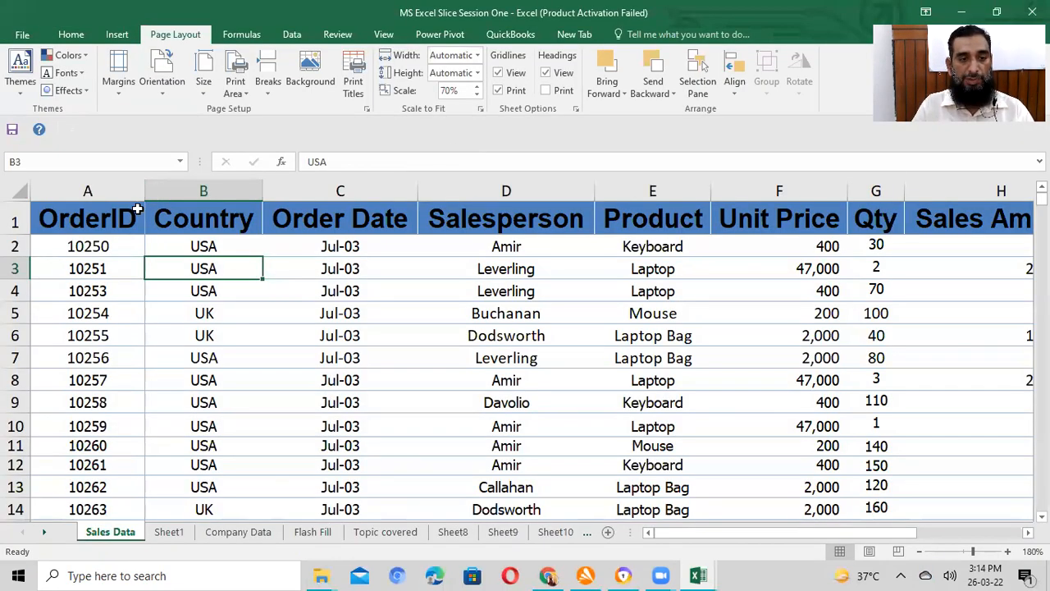
left_click(91, 219)
key("shift+Right")
key("shift+Right")
key("shift+Right")
key("shift+Right")
key("shift+Right")
key("shift+Right")
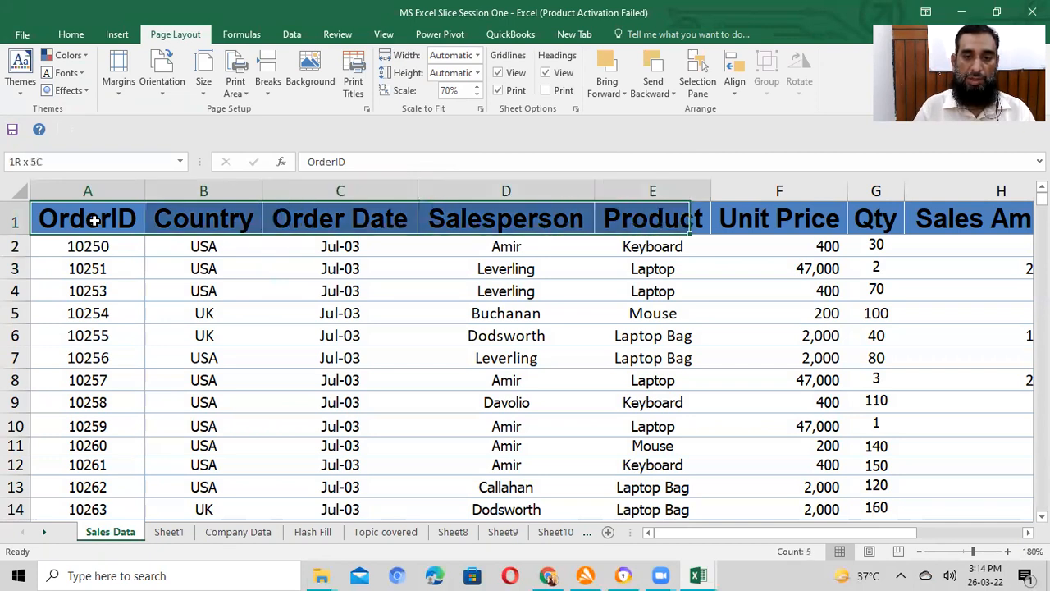
left_click(139, 283)
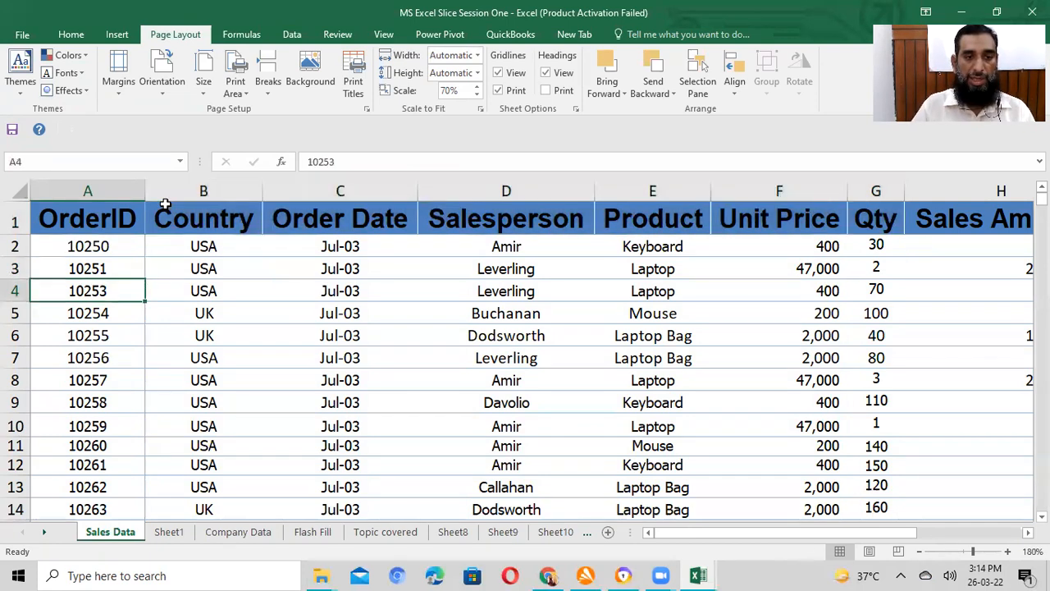
Set the print titles so that header row $1:$1 repeats at the top of every printed page.
left_click(119, 210)
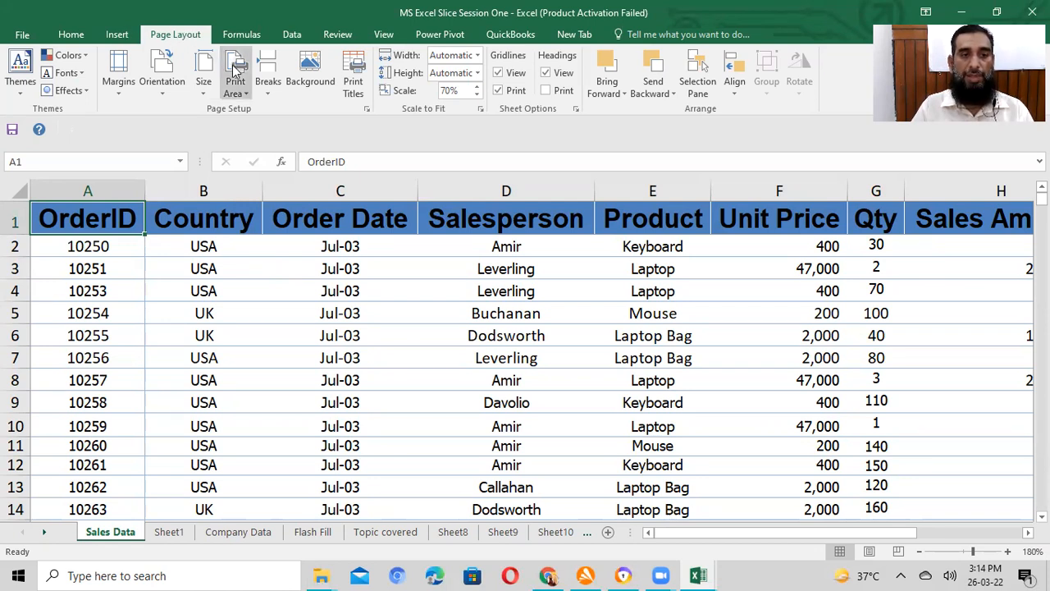
left_click(352, 75)
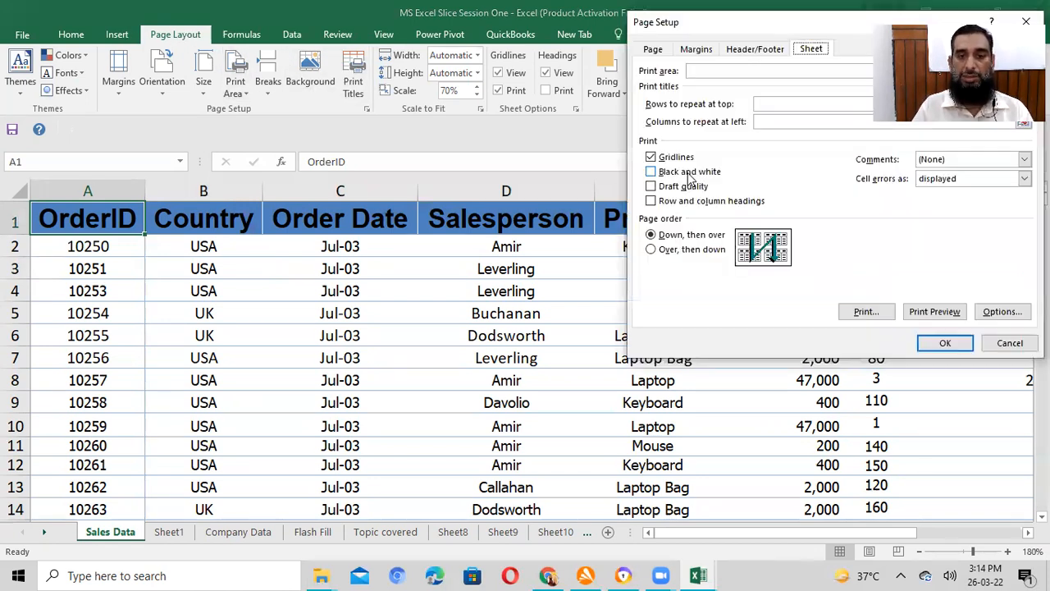
left_click_drag(825, 35, 650, 129)
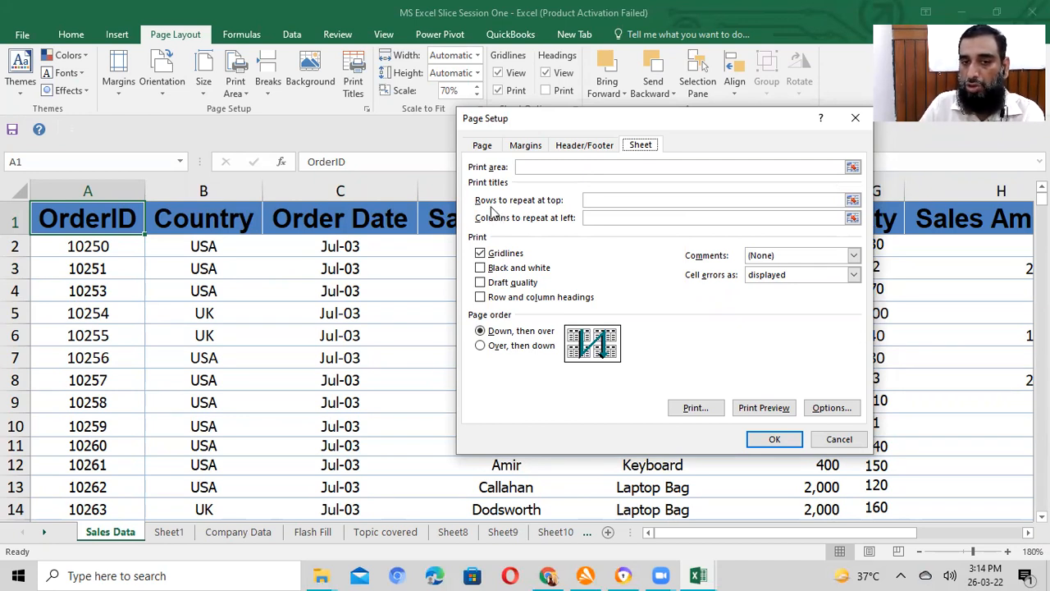
left_click(848, 202)
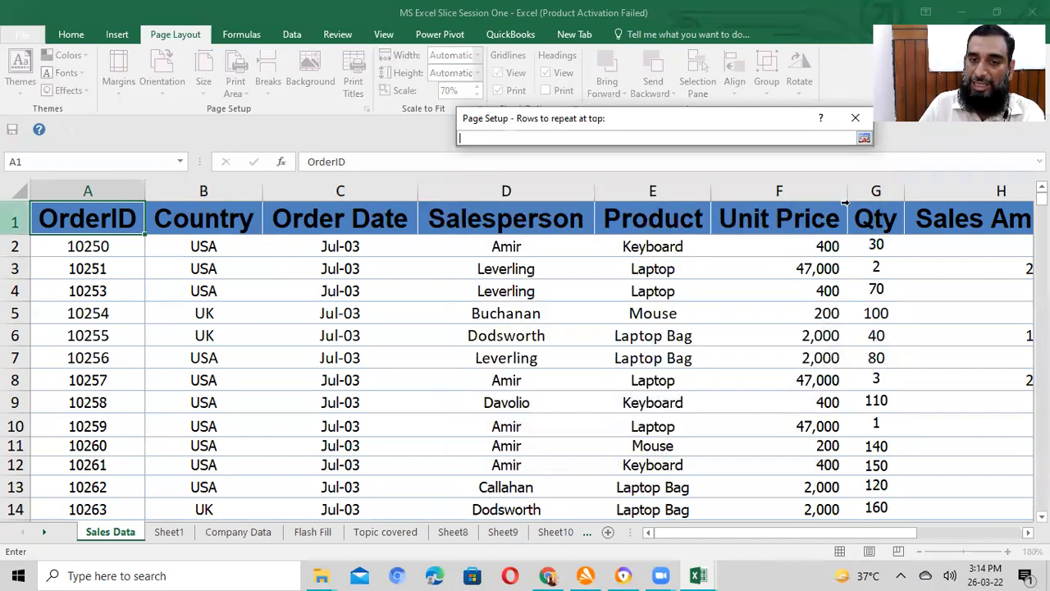
left_click(13, 221)
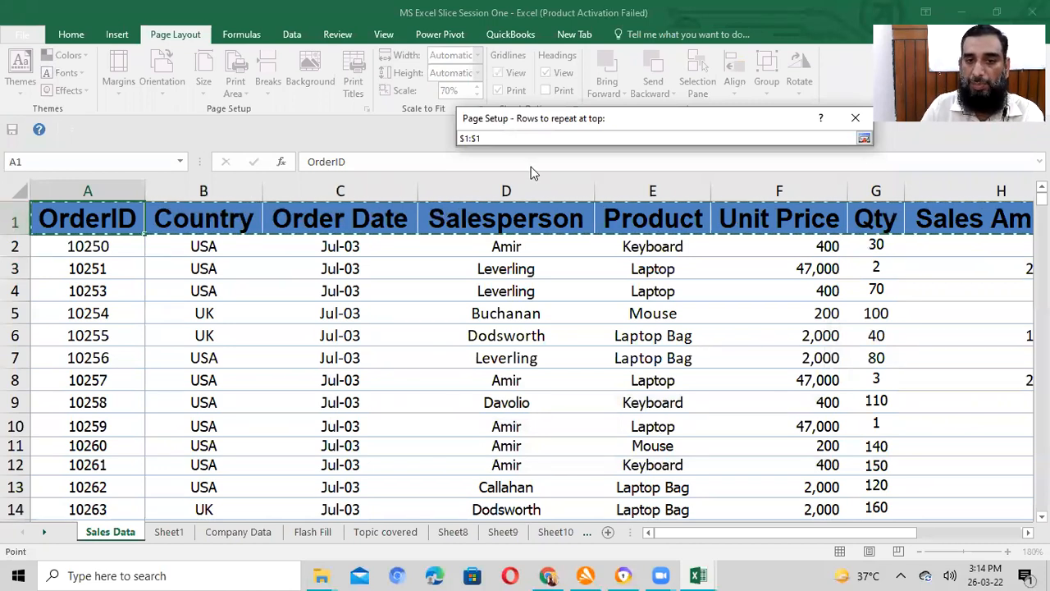
key("Return")
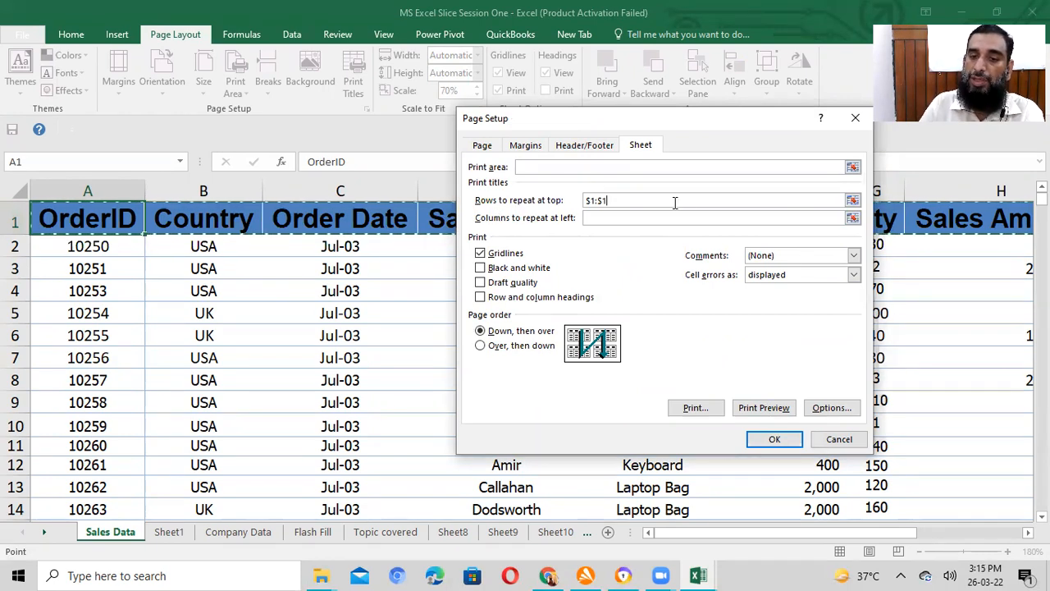
left_click(778, 441)
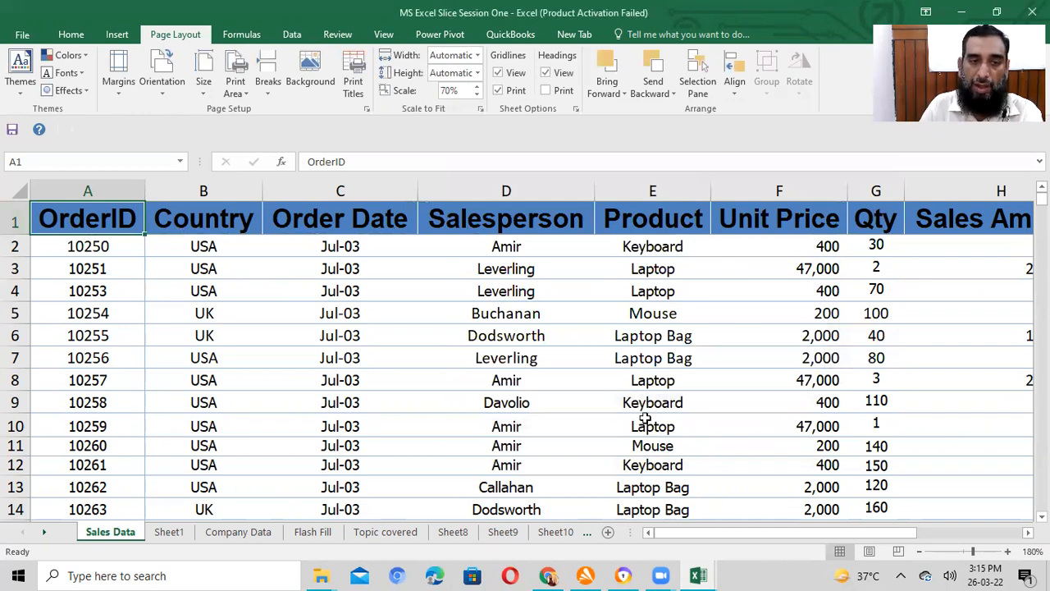
Page through the print preview of the Sales Data sheet to check the repeated header row on successive pages.
key("ctrl+p")
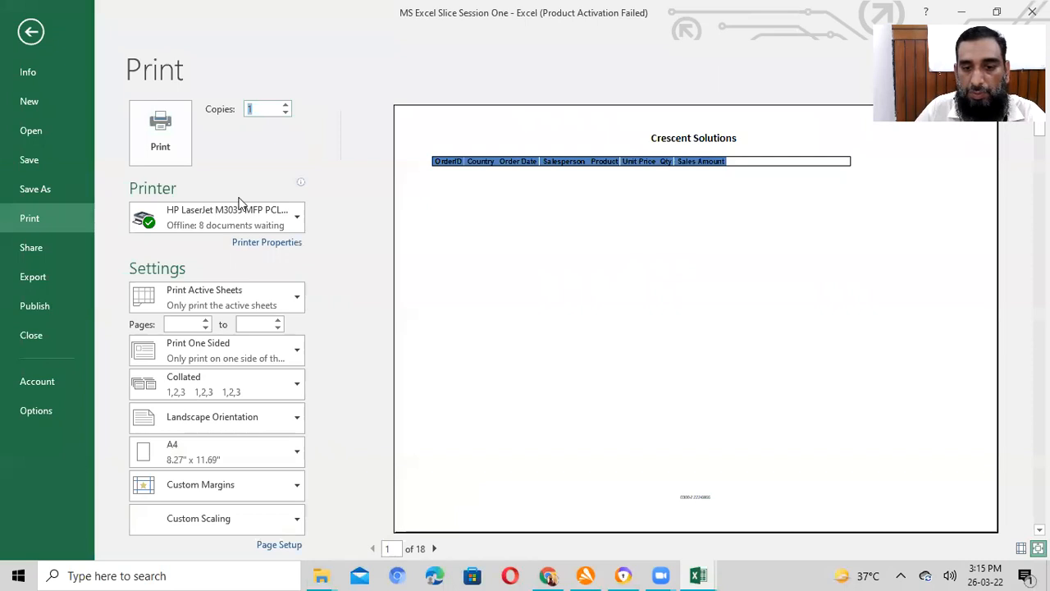
left_click(790, 521)
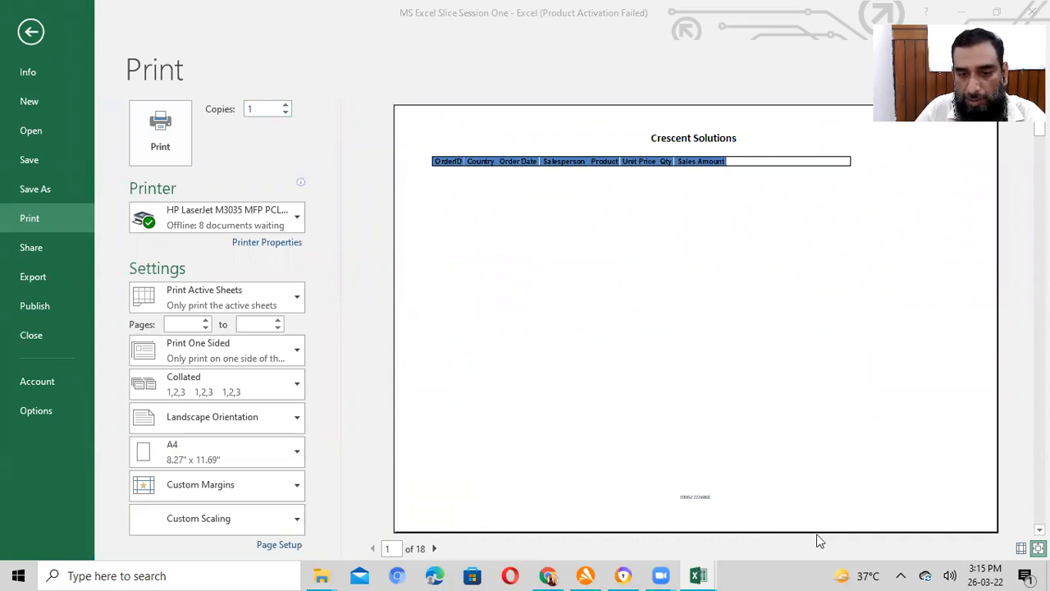
left_click(624, 511)
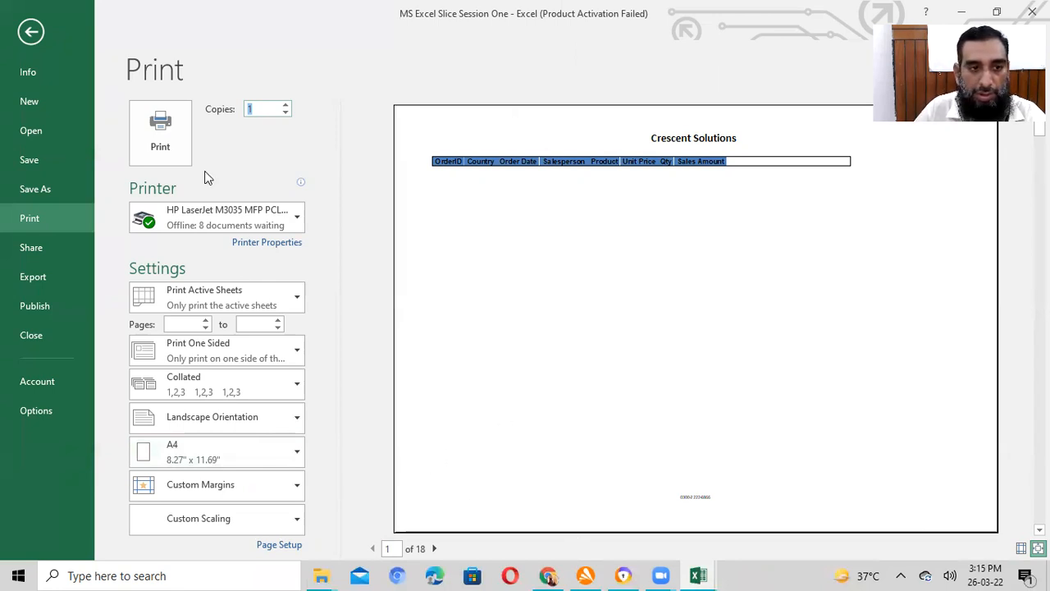
scroll(421, 518, "down", 1)
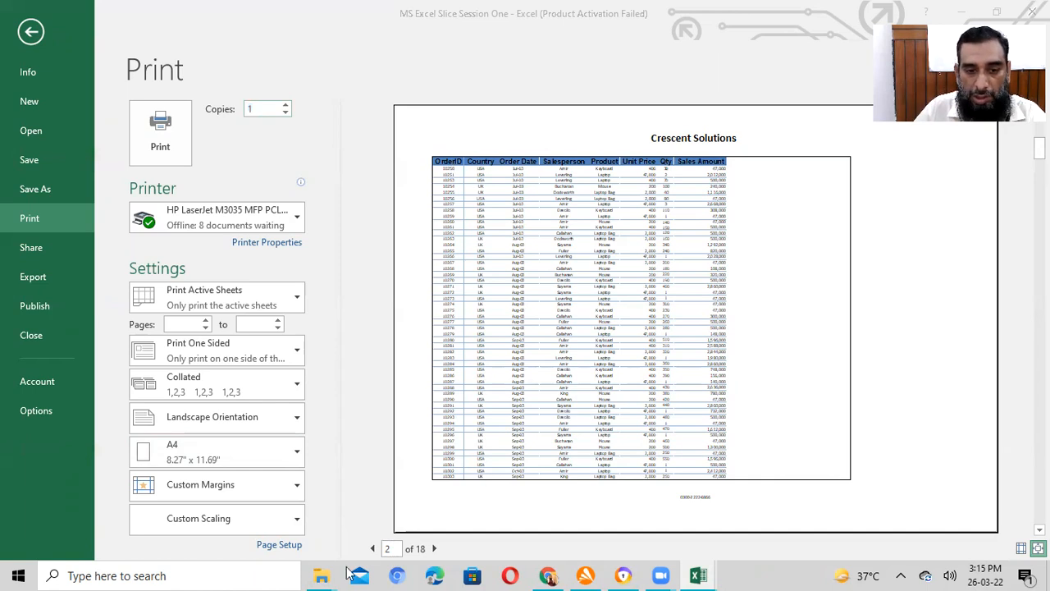
left_click(435, 548)
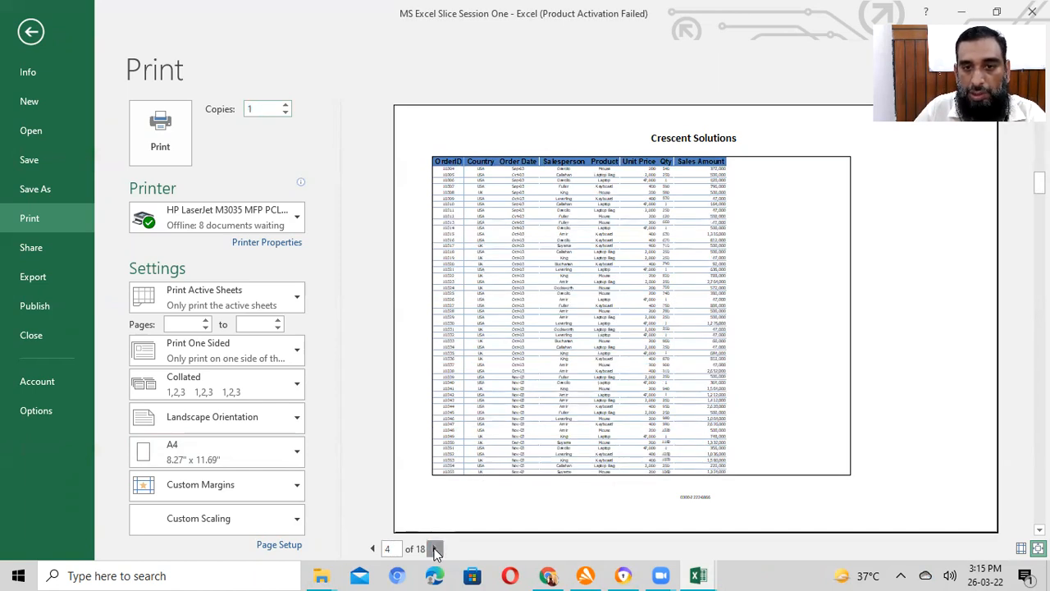
left_click(435, 548)
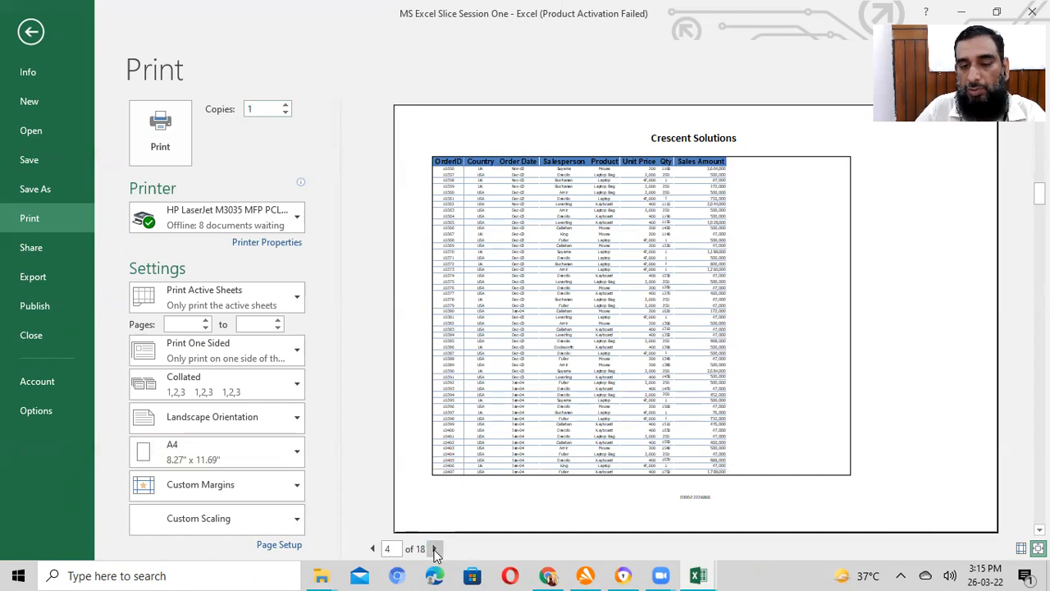
left_click(436, 550)
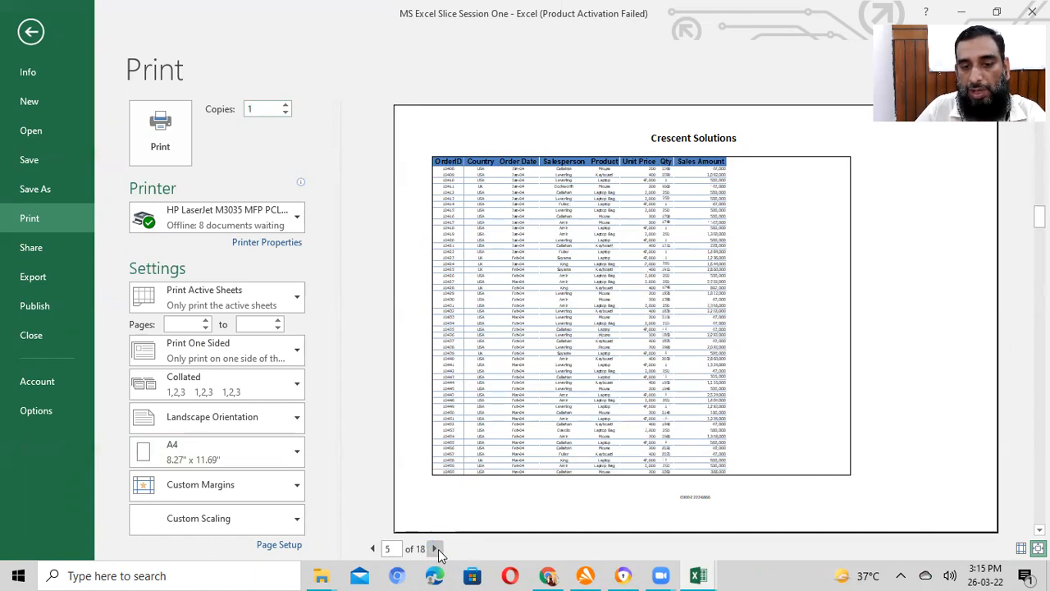
Continue through the print preview up to page 8 to check the column headings, and return to the sheet.
left_click(436, 549)
left_click(436, 549)
left_click(435, 549)
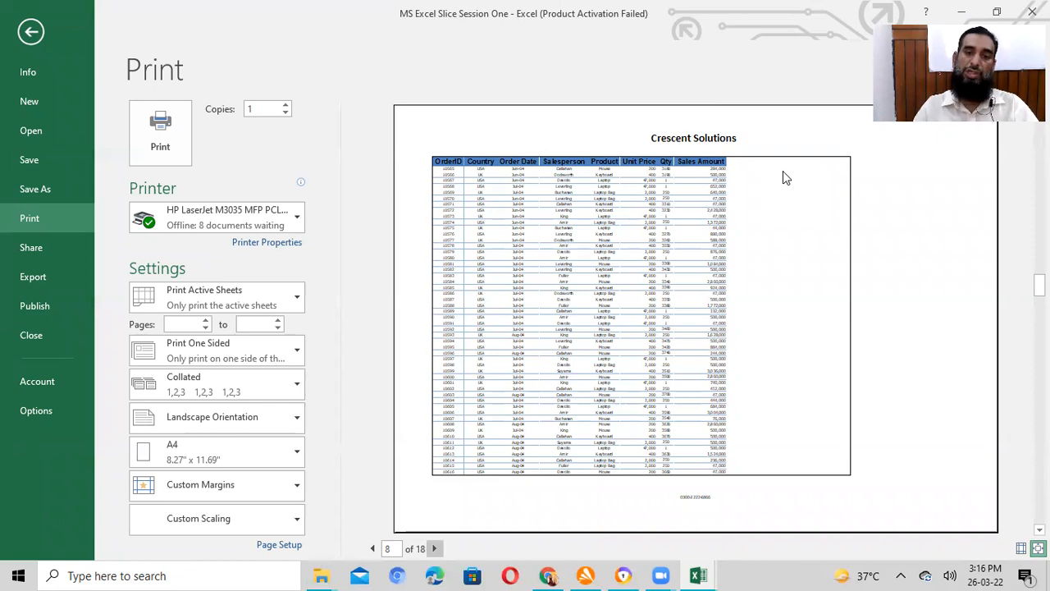
key("Escape")
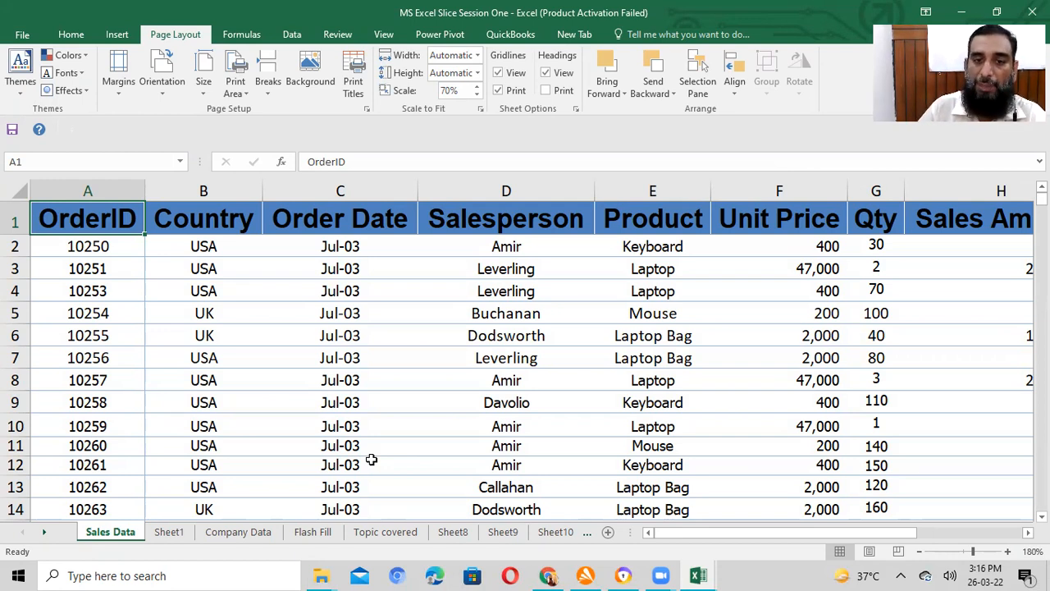
Turn on filters for header row 1 of the Sales Data sheet.
left_click(15, 220)
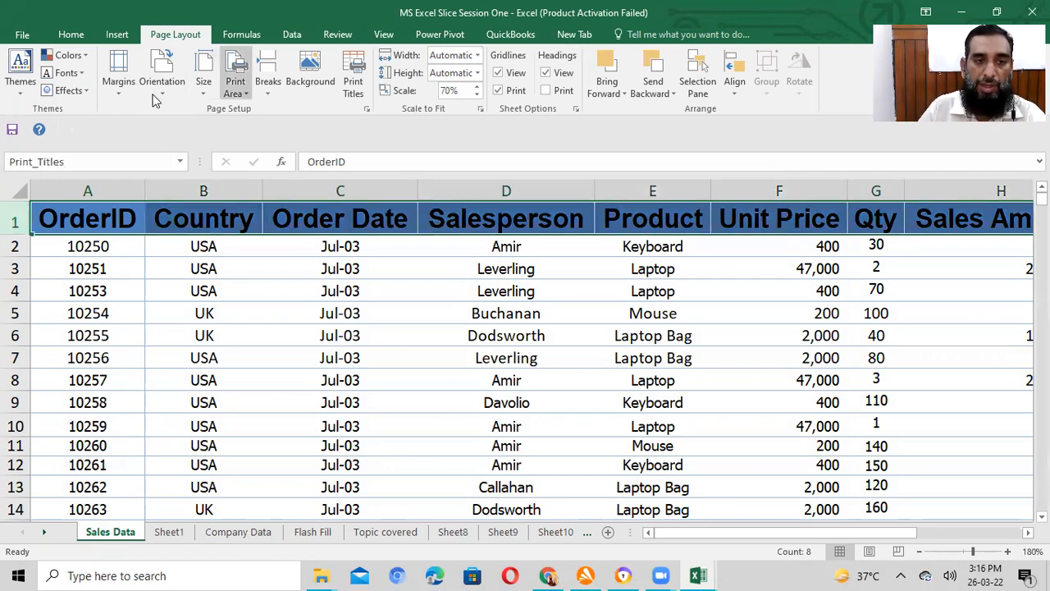
key("alt+a")
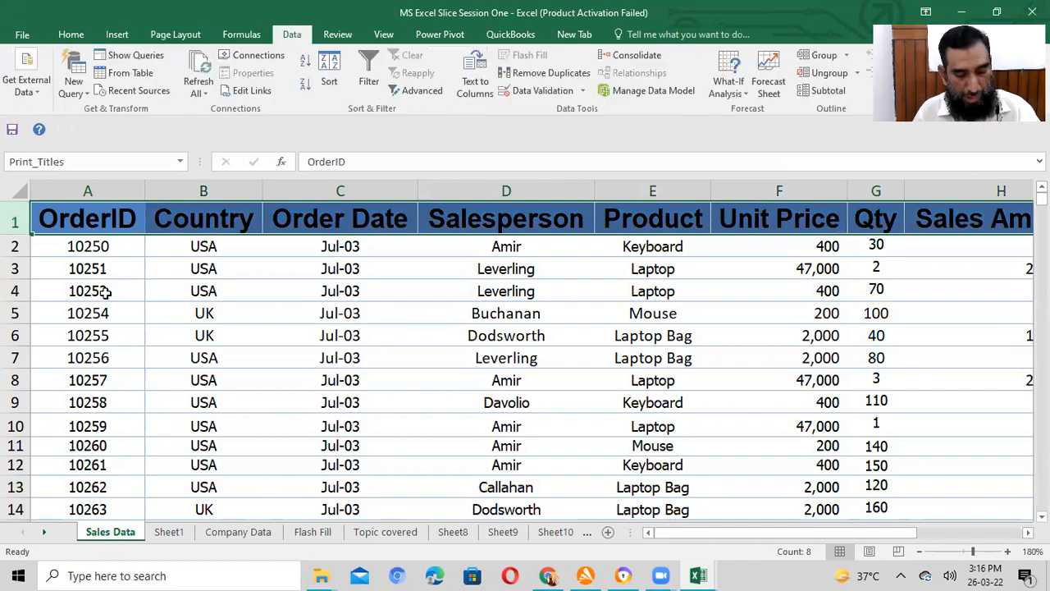
key("ctrl+shift+l")
Filter the Sales Amount column by the light yellow cell color.
key("Right")
key("Right")
key("Right")
key("Right")
key("Right")
key("Right")
key("Right")
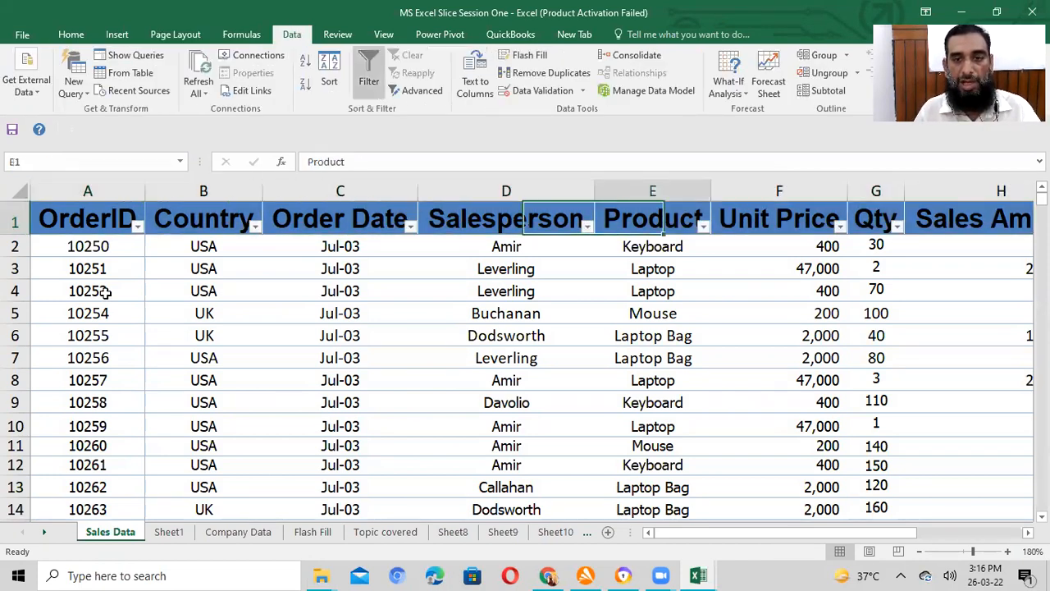
key("Right")
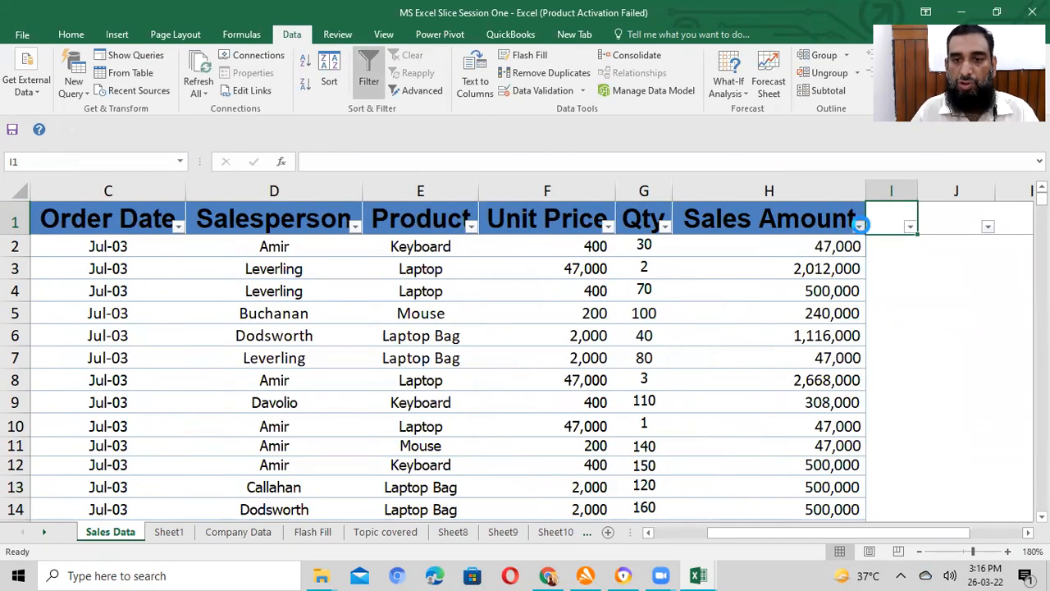
left_click(859, 226)
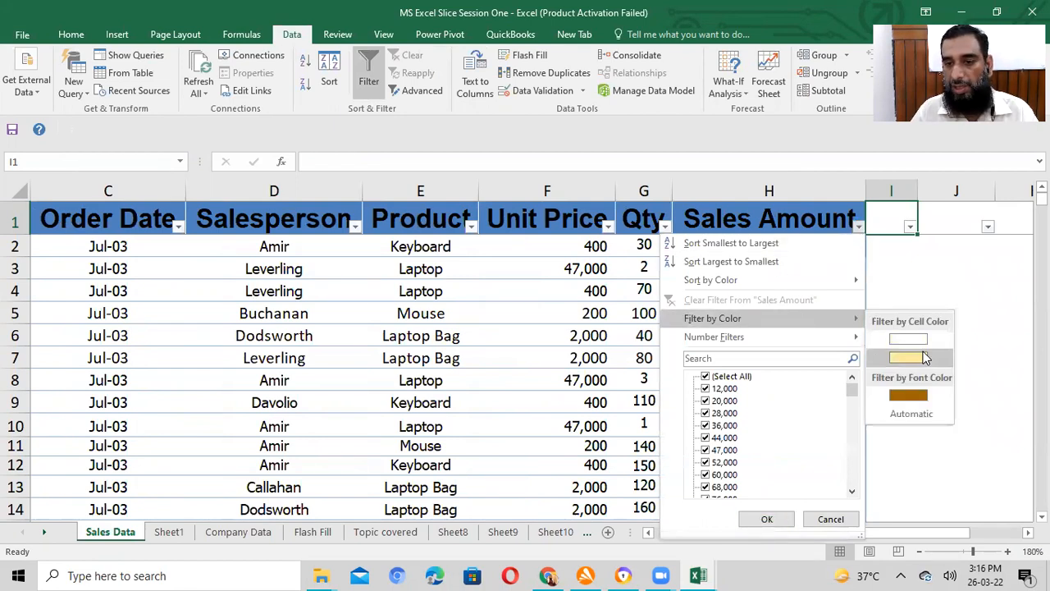
left_click(914, 354)
Set the print area to the header row and all filtered records, from the OrderID column through Sales Amount.
left_click(382, 296)
key("Left")
key("Home")
key("Up")
key("Up")
key("Up")
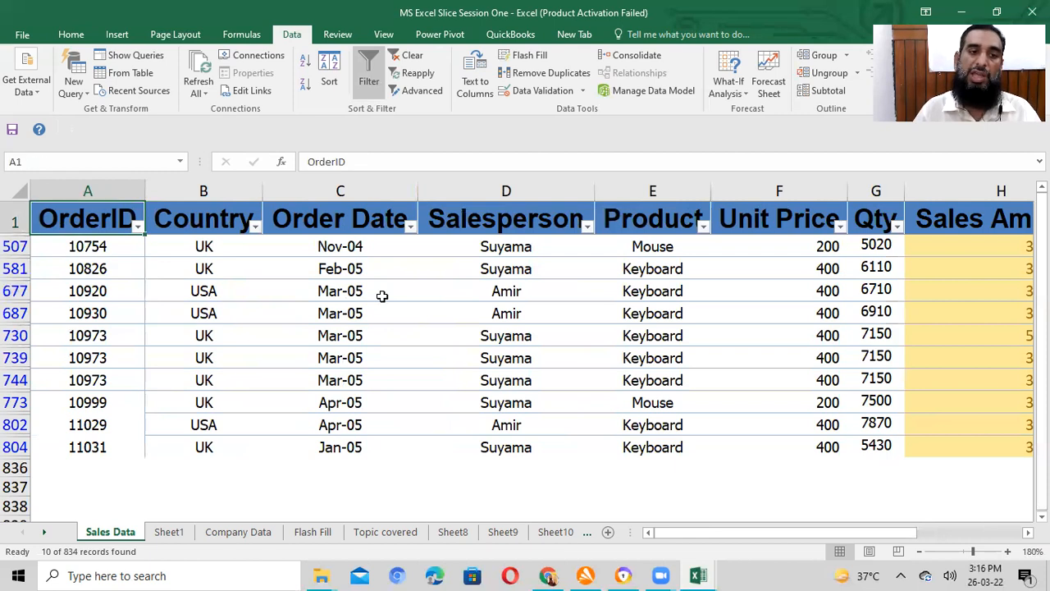
key("shift+Down")
key("shift+Down")
key("shift+Down")
key("shift+Down")
key("shift+Down")
key("shift+Down")
key("shift+Down")
key("shift+Down")
key("shift+Down")
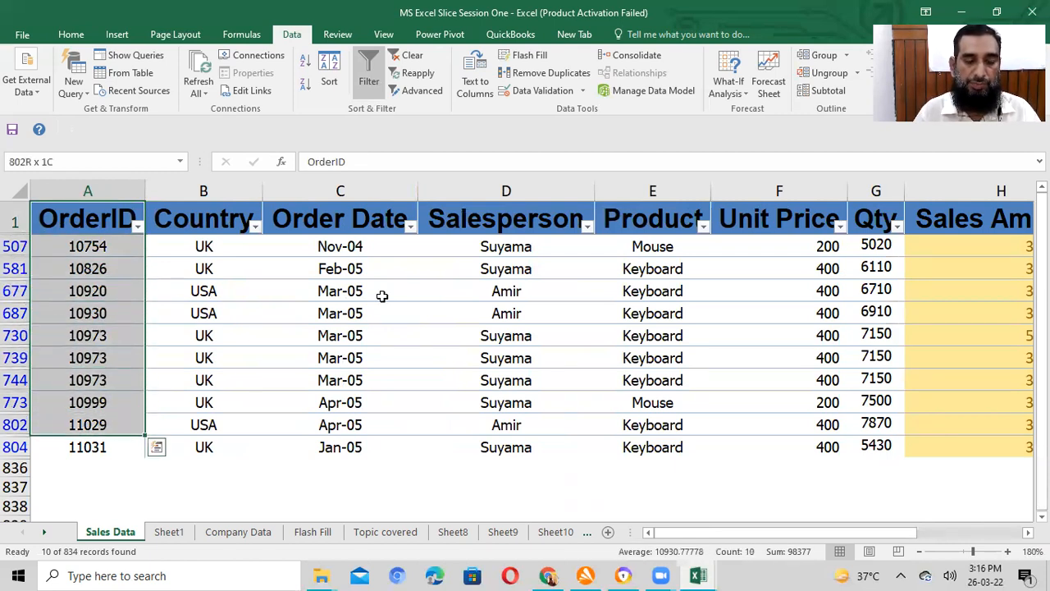
key("shift+Down")
key("ctrl+shift+Right")
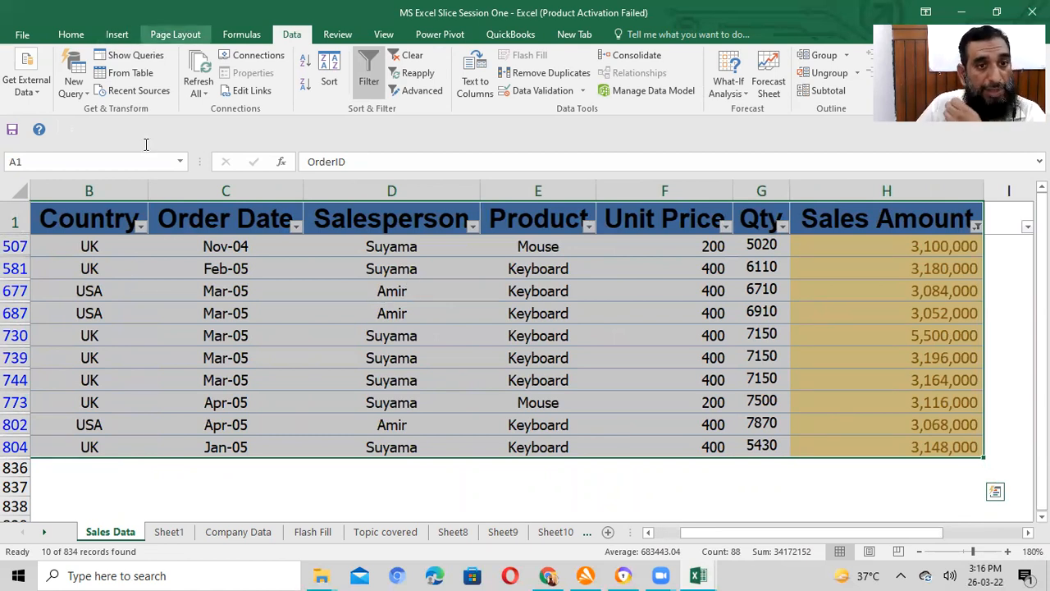
left_click(175, 34)
left_click(235, 87)
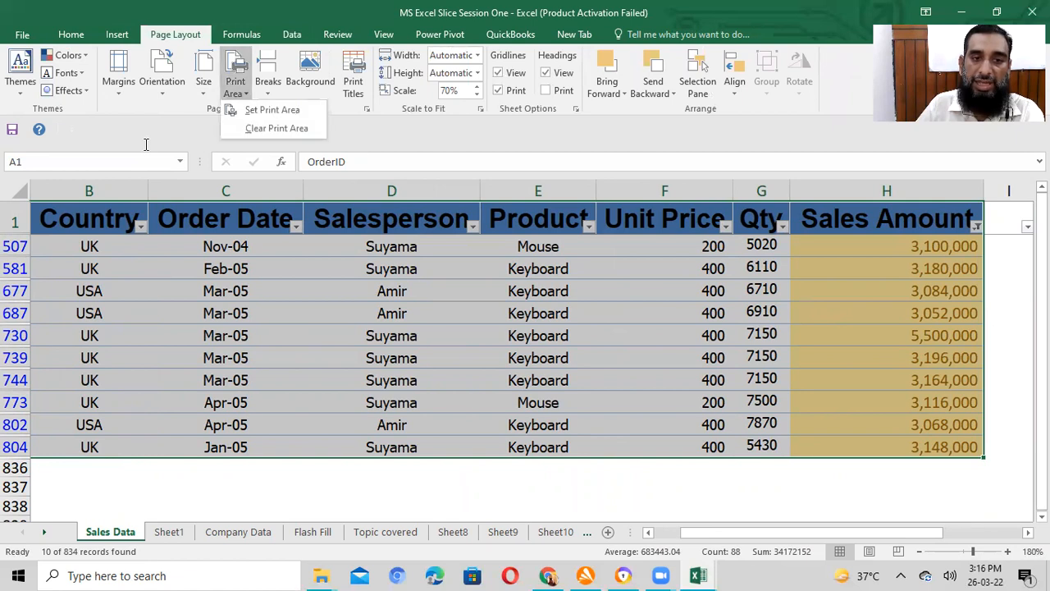
left_click(271, 112)
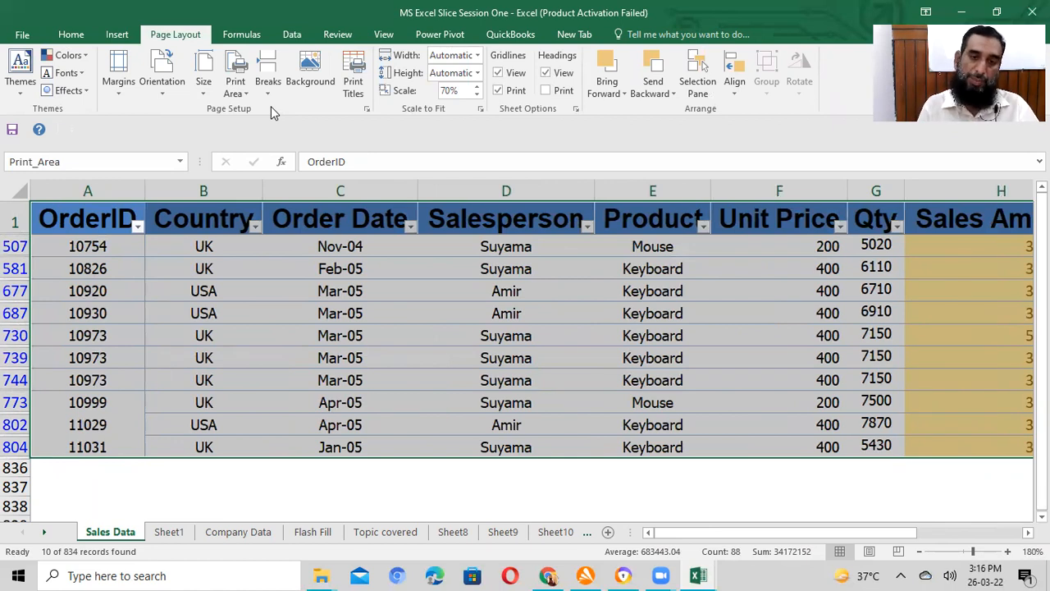
Preview the printout of the filtered print area, examine page 2, and return to the sheet.
key("ctrl+p")
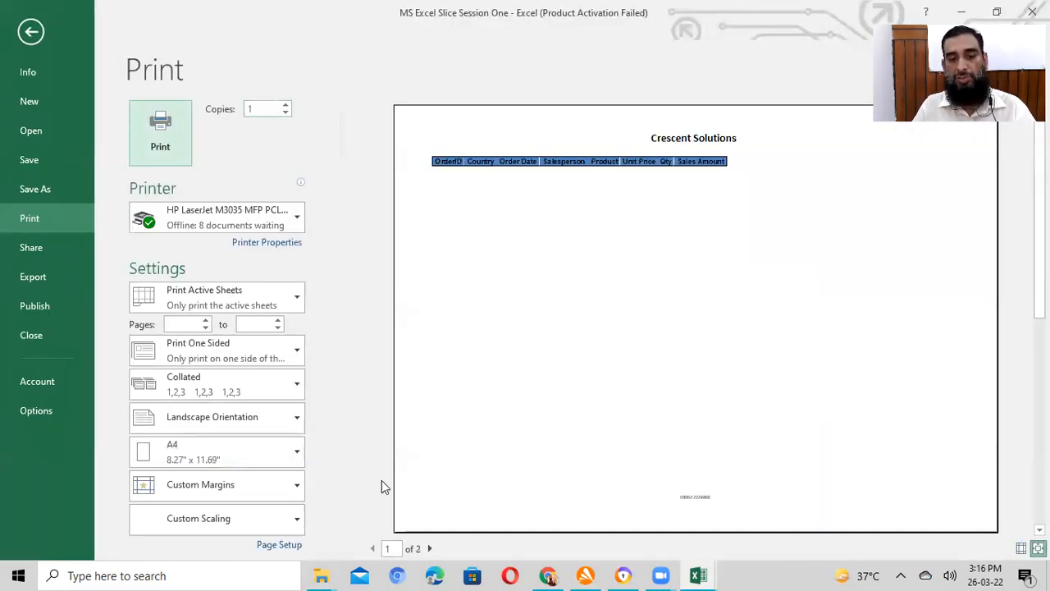
left_click(430, 548)
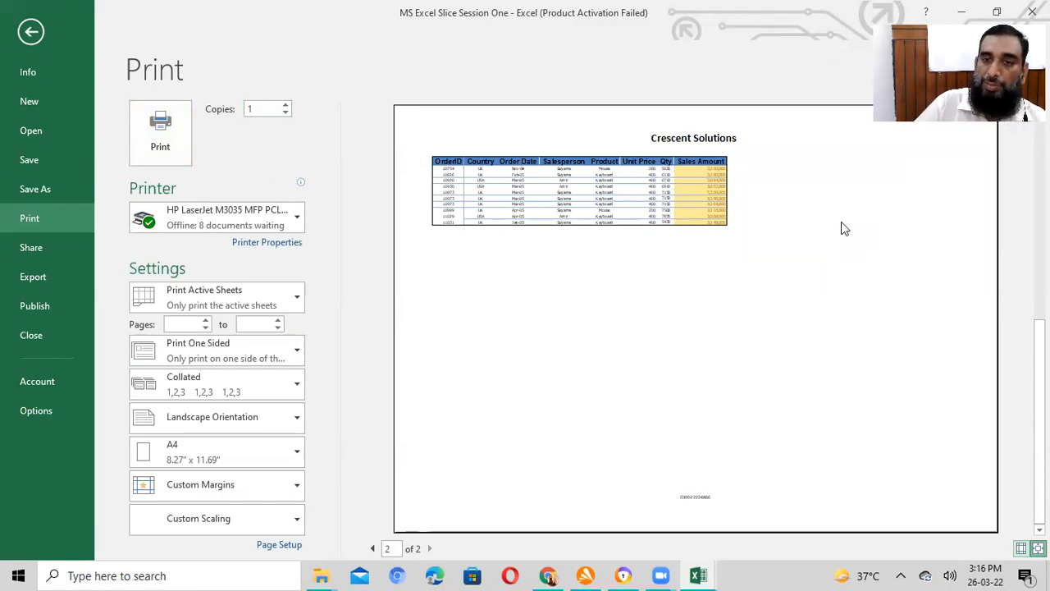
key("Escape")
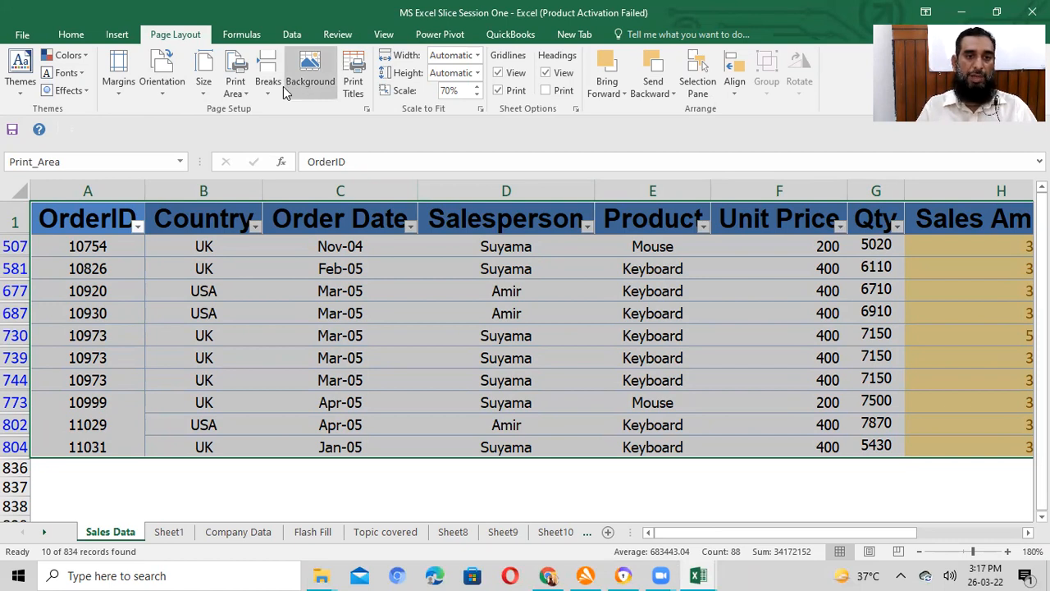
left_click(236, 87)
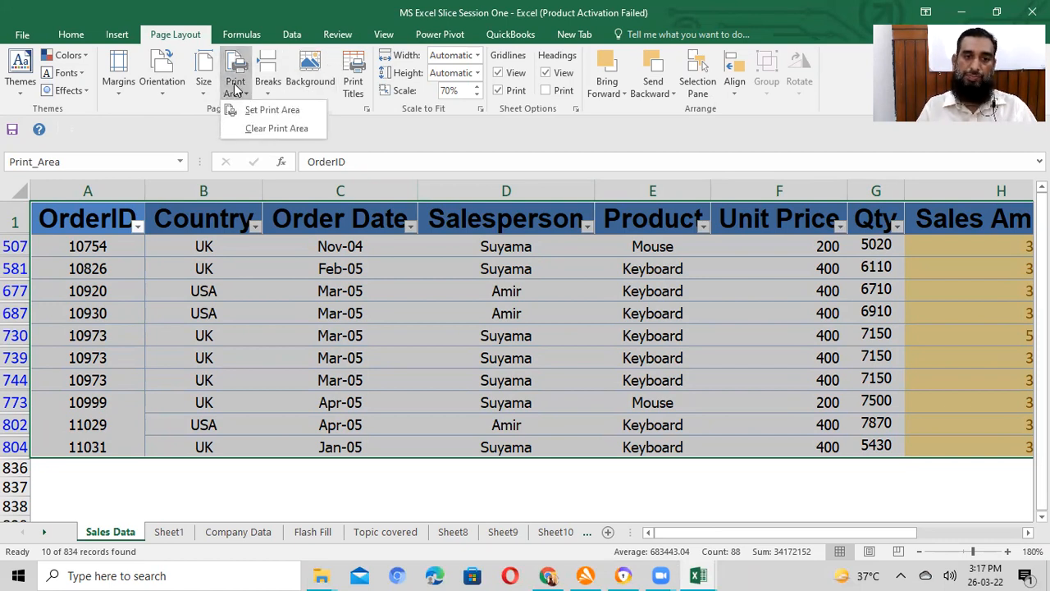
left_click(207, 87)
left_click(207, 87)
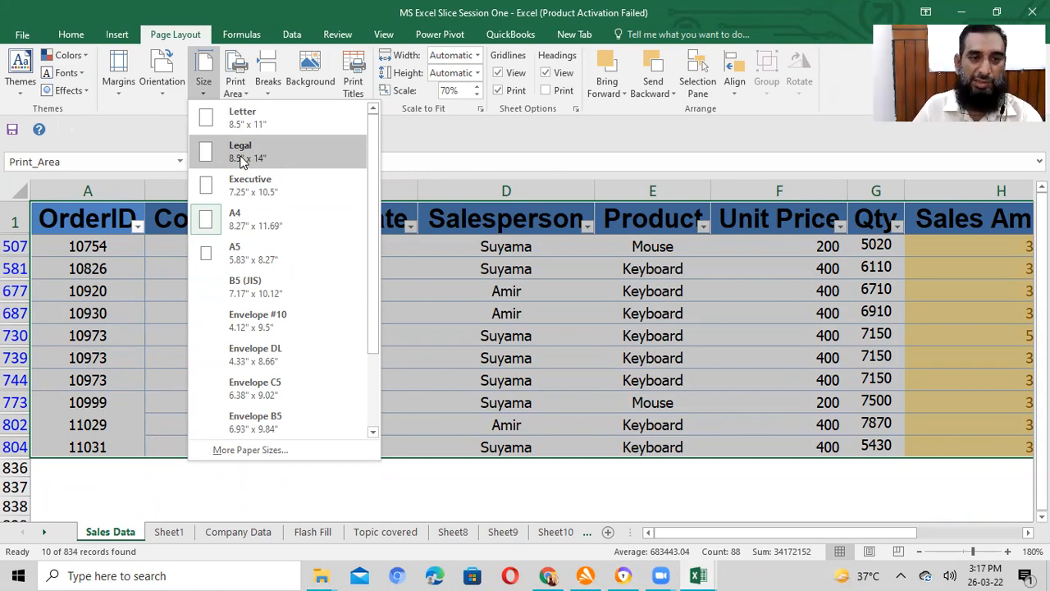
left_click(174, 89)
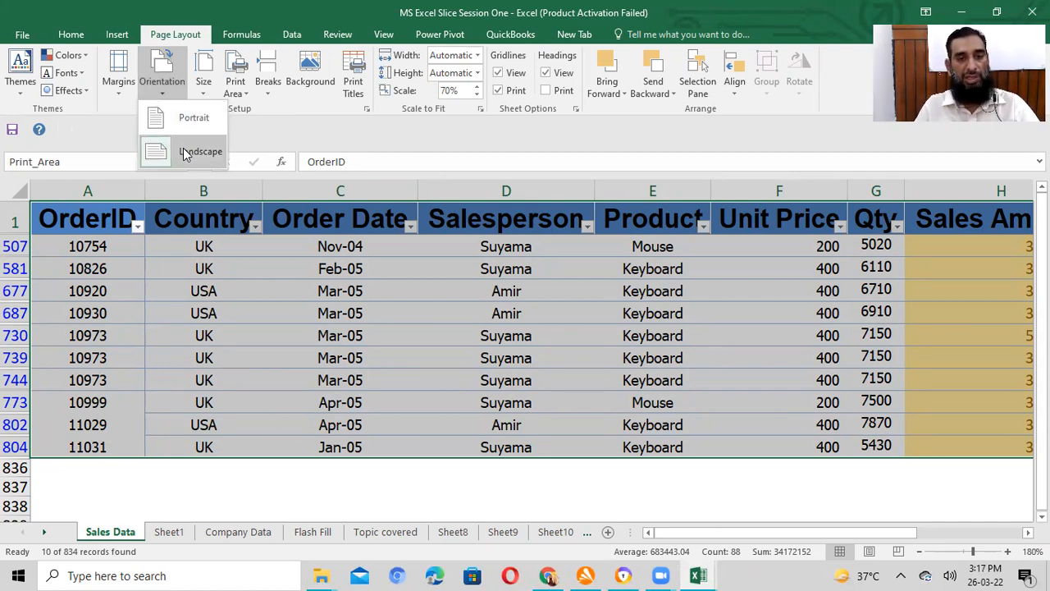
left_click(244, 92)
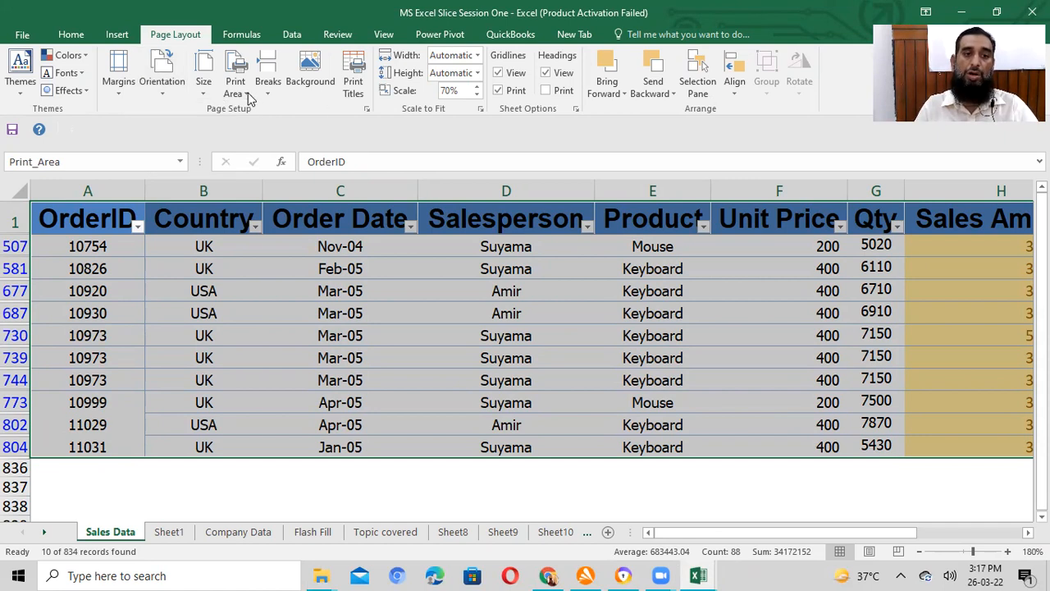
Reapply the print area to the selected filtered records and deselect the range.
left_click(242, 90)
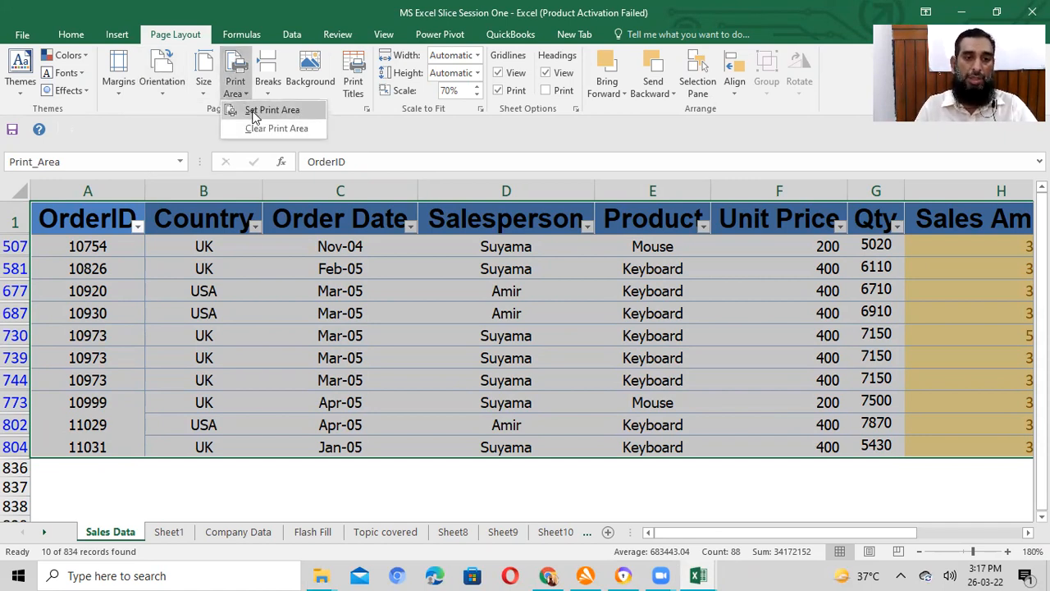
left_click(253, 112)
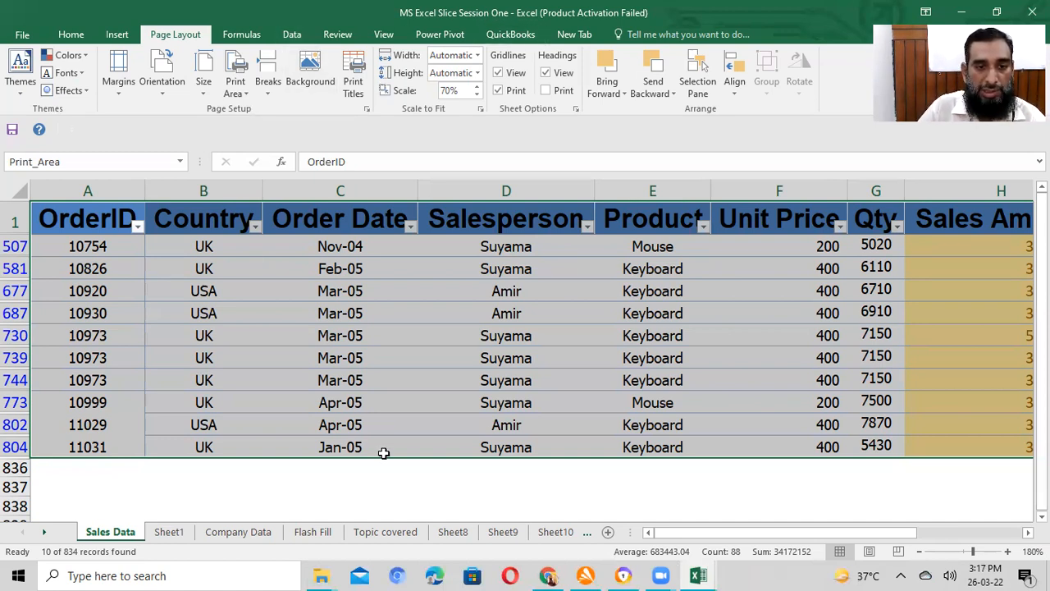
left_click(388, 396)
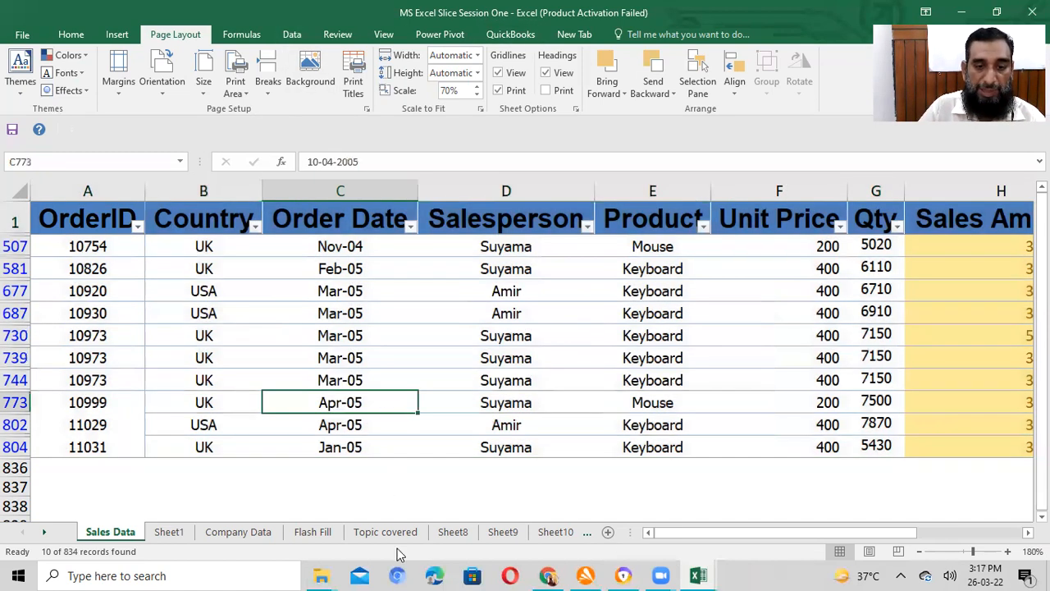
Add a new blank worksheet after Sales Data and set its zoom to 190%.
left_click(608, 531)
left_click(1008, 552)
left_click(1008, 551)
left_click(1008, 551)
left_click(1008, 551)
left_click(1008, 551)
left_click(1007, 552)
left_click(1007, 551)
left_click(1008, 551)
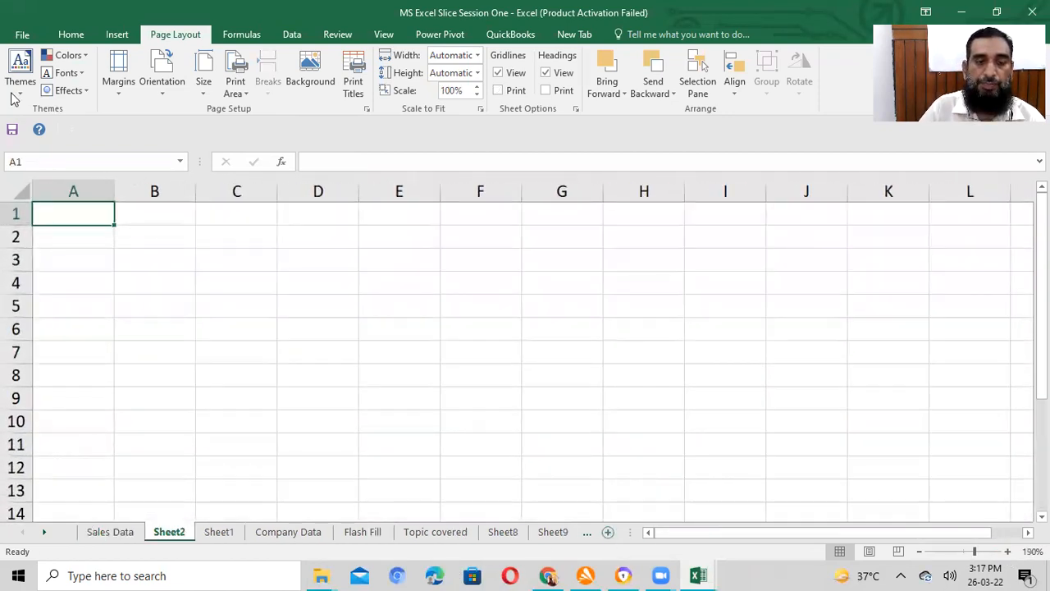
Insert the picture "Online excel" from the Pictures folder into the new sheet.
left_click(112, 38)
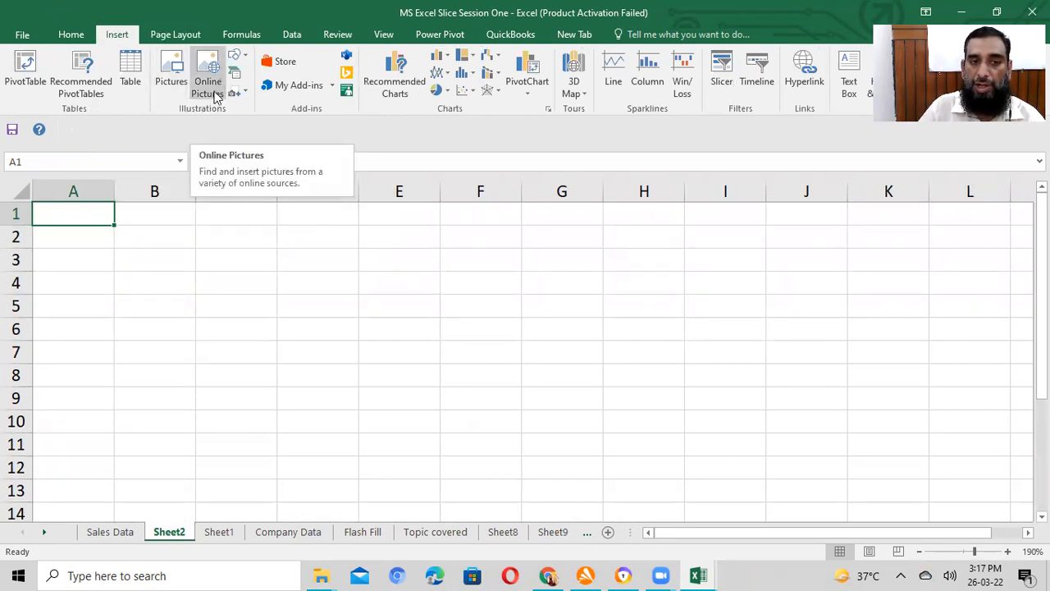
left_click(182, 88)
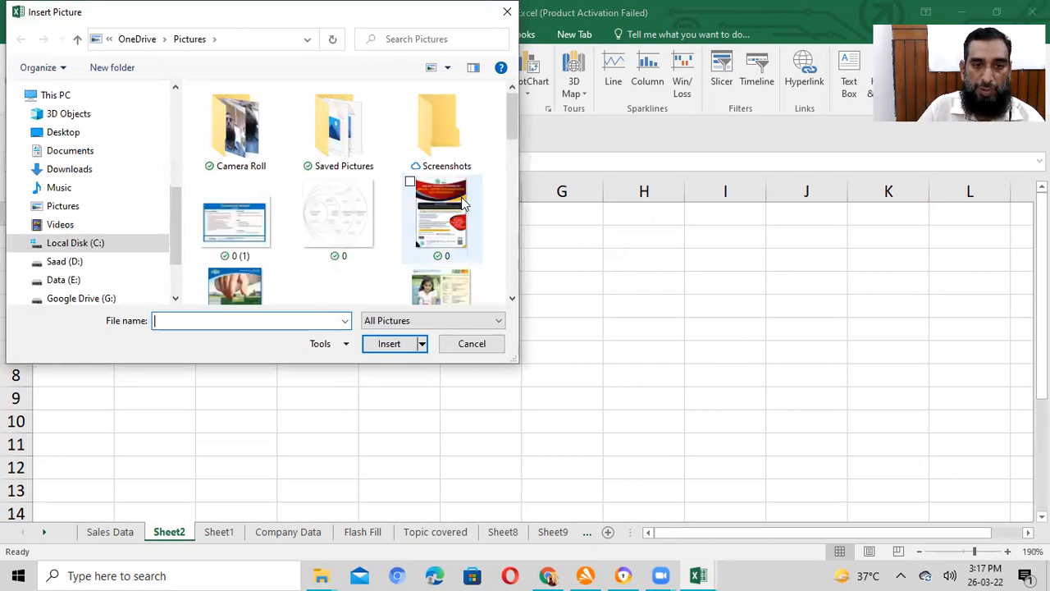
left_click_drag(513, 119, 508, 265)
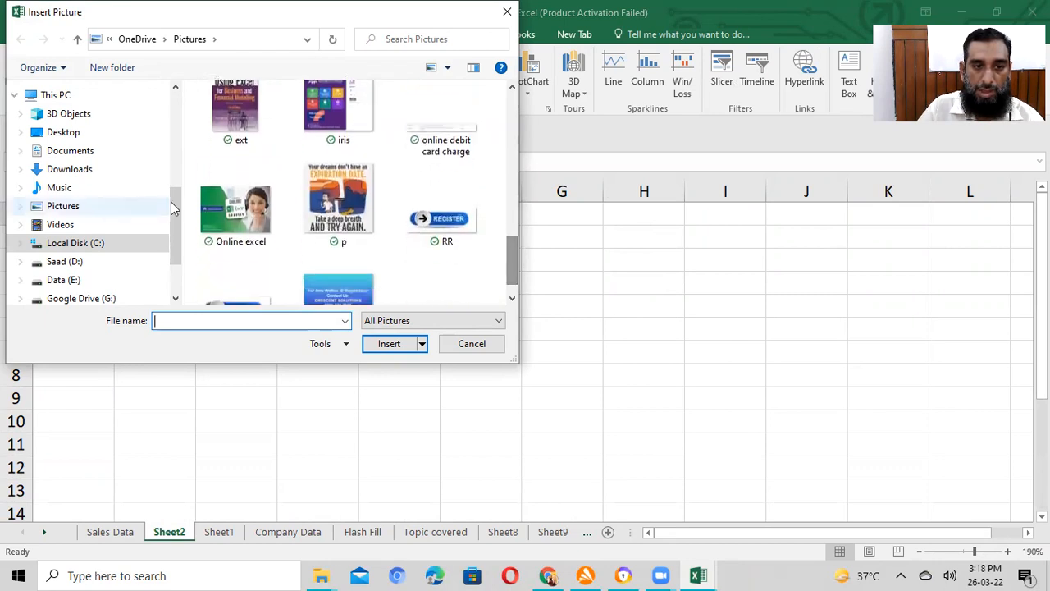
double_click(238, 211)
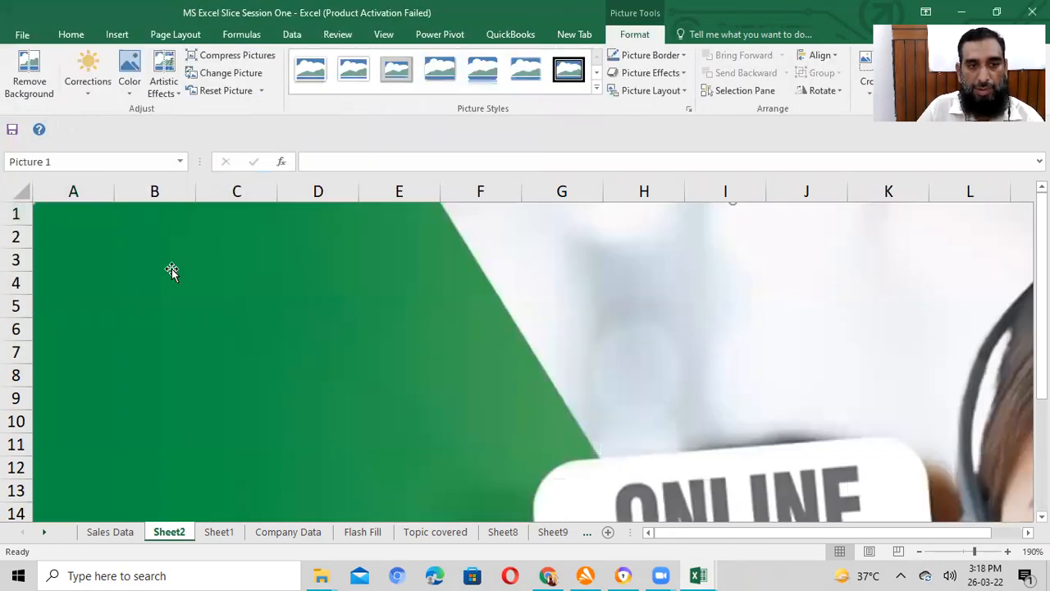
Shrink the Online Excel Courses picture from its upper corner and move it so that it fits within columns A to L.
left_click_drag(171, 270, 105, 362)
left_click_drag(191, 327, 298, 311)
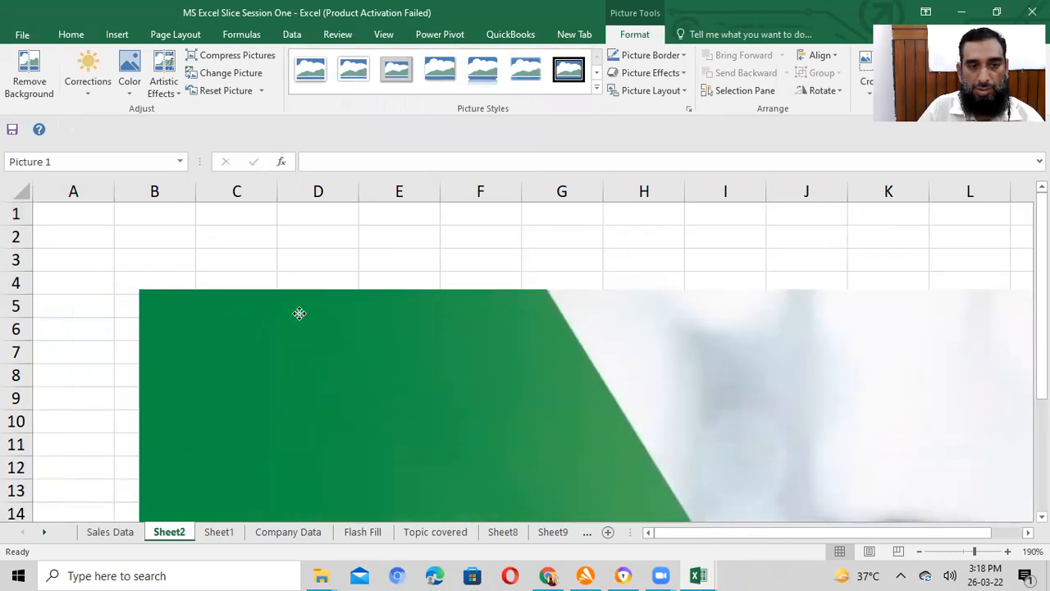
left_click_drag(141, 294, 319, 408)
left_click_drag(706, 447, 305, 361)
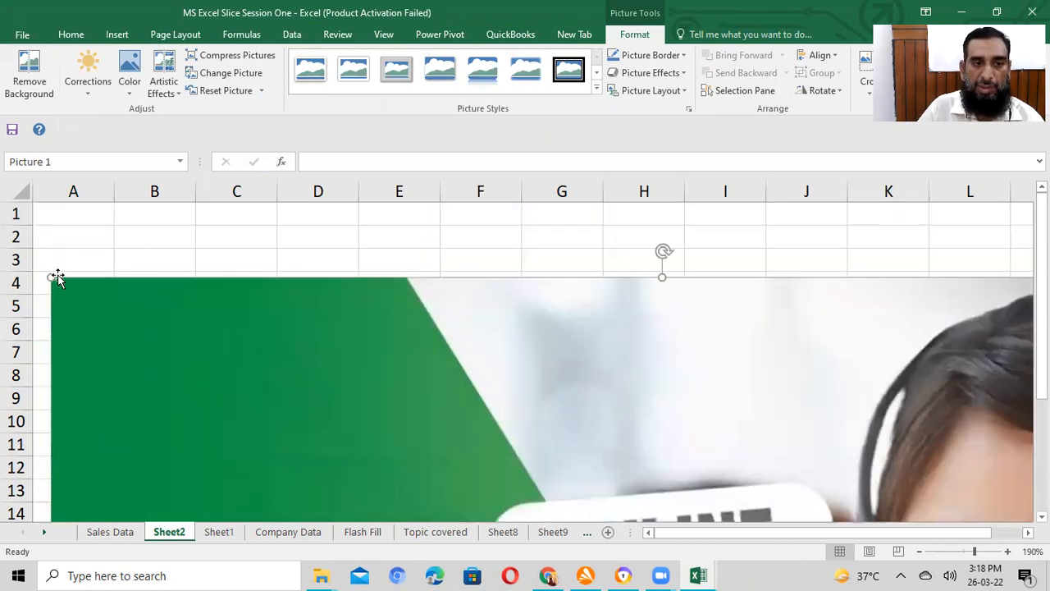
left_click_drag(49, 274, 301, 444)
left_click_drag(752, 469, 423, 215)
left_click_drag(1041, 240, 1041, 269)
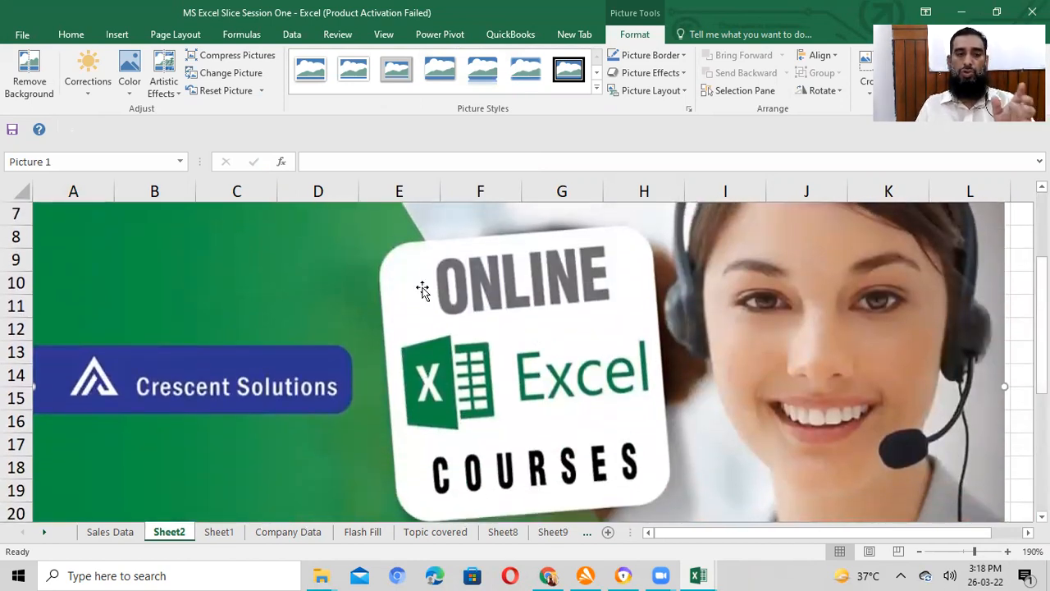
Cut the Online Excel Courses picture from the new sheet.
right_click(673, 242)
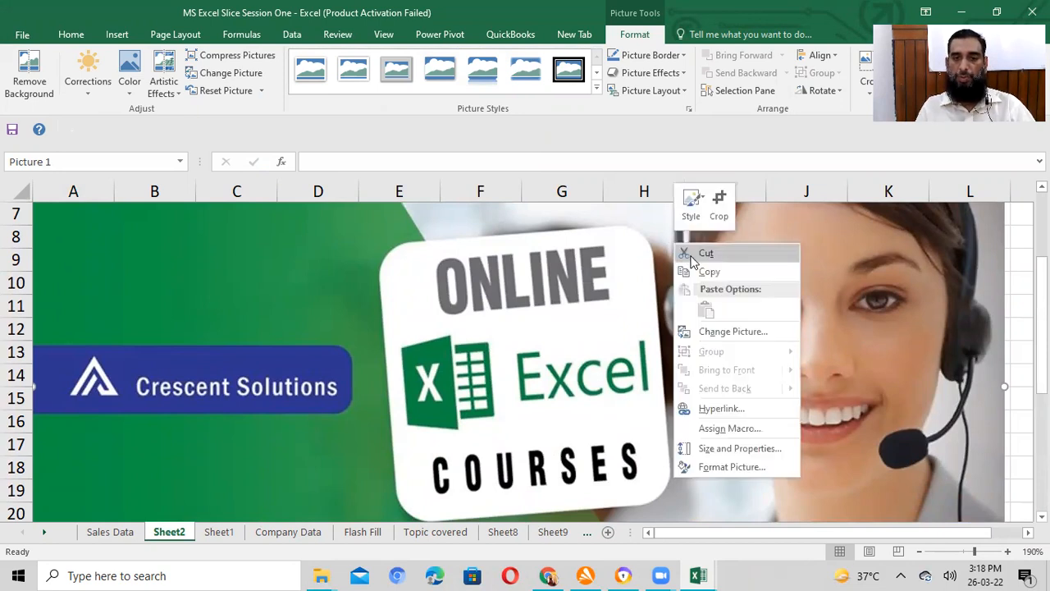
left_click(700, 251)
Insert the inovo logo picture from the Pictures folder into Sheet2.
left_click(115, 35)
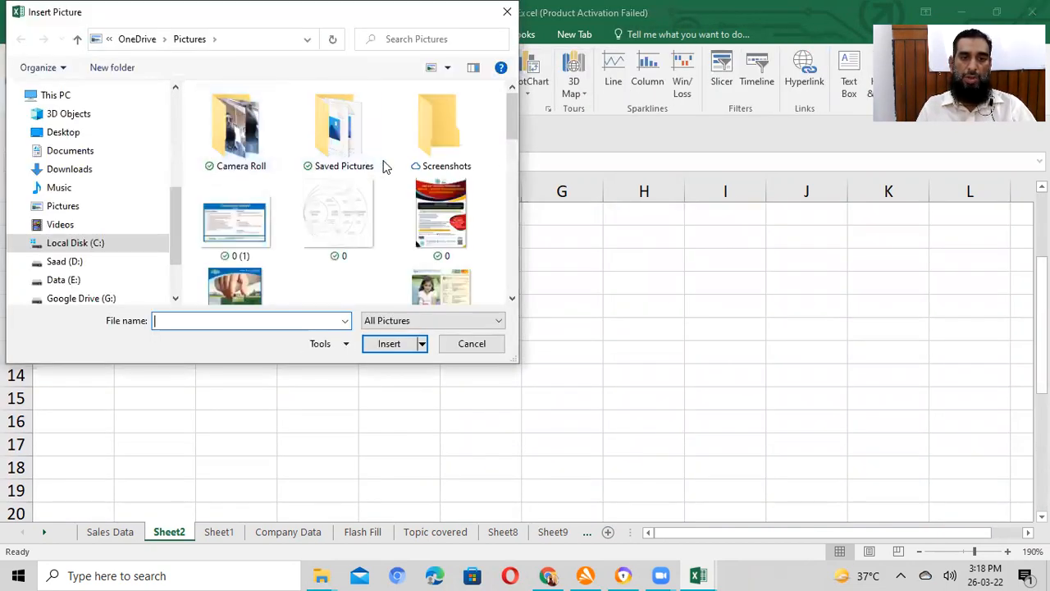
left_click_drag(512, 119, 512, 174)
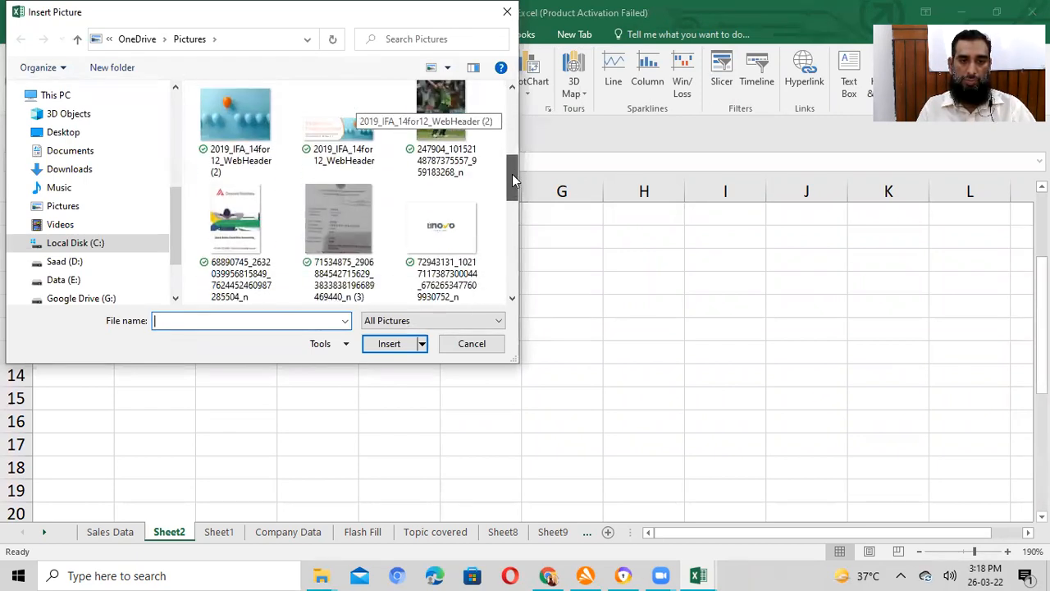
left_click(454, 223)
double_click(452, 222)
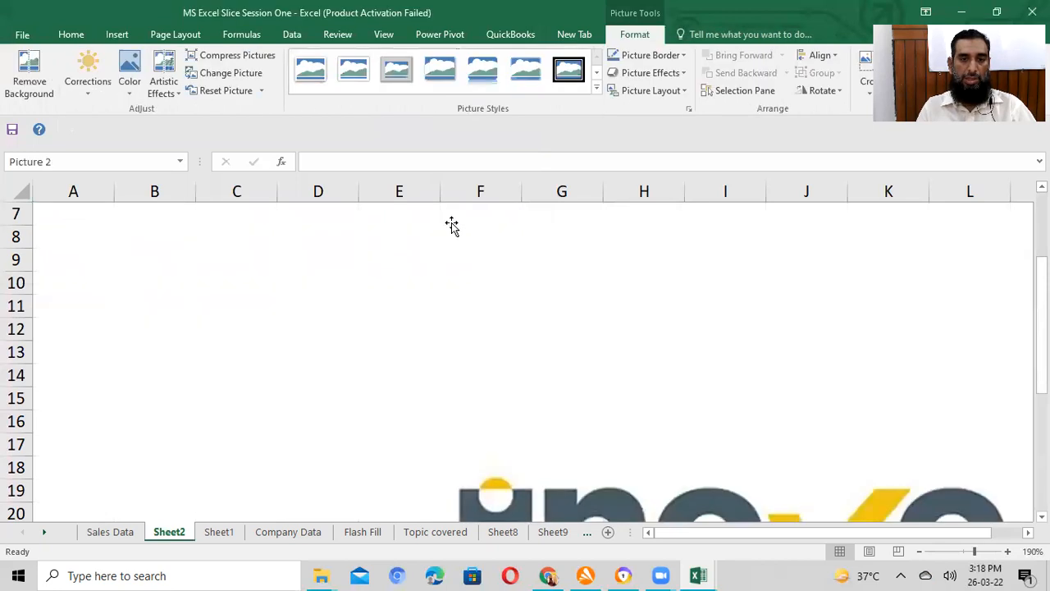
mouse_move(1041, 271)
left_mouse_down()
mouse_move(1042, 299)
mouse_move(1042, 271)
left_mouse_up()
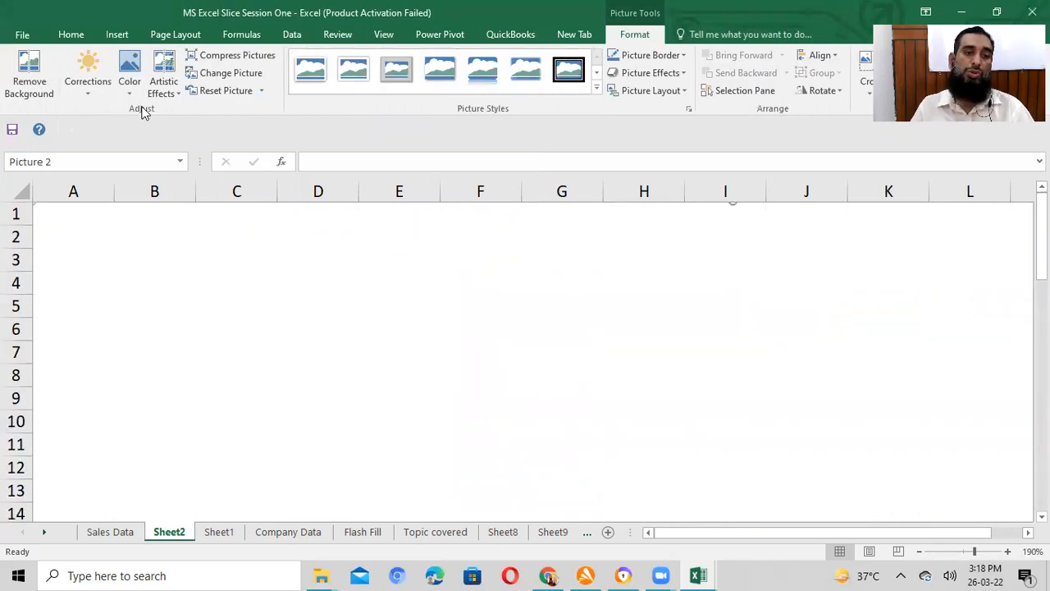
Open the online picture insertion dialog and place the cursor in the Bing Image Search field.
left_click(115, 37)
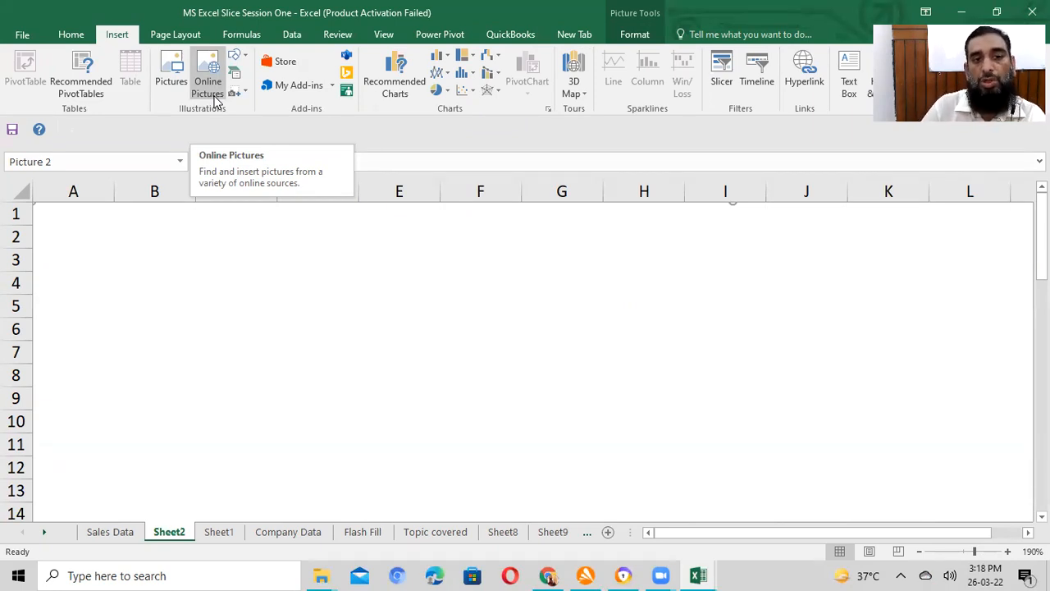
left_click(211, 92)
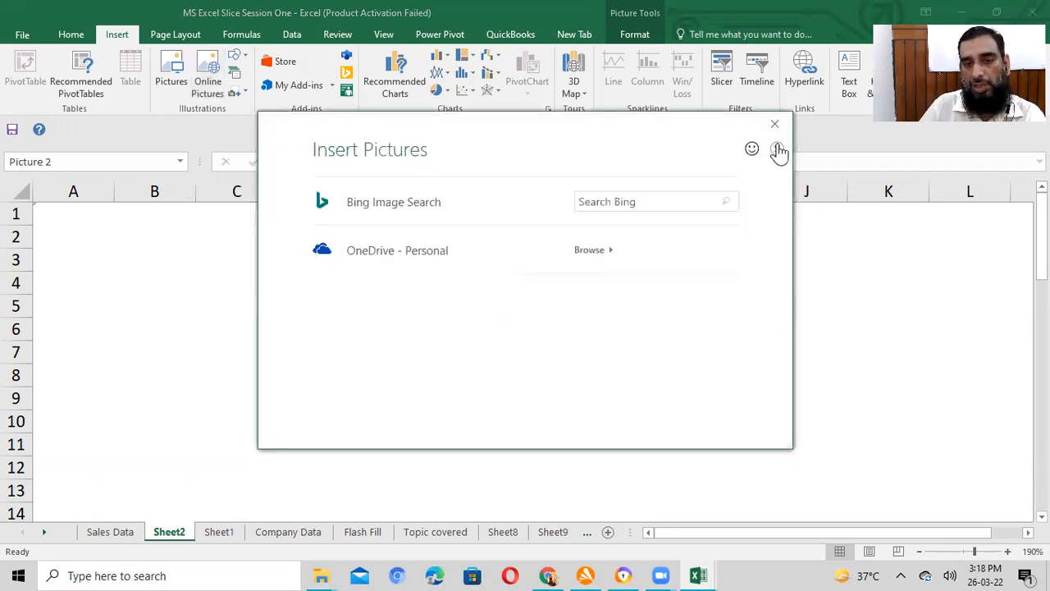
left_click(715, 198)
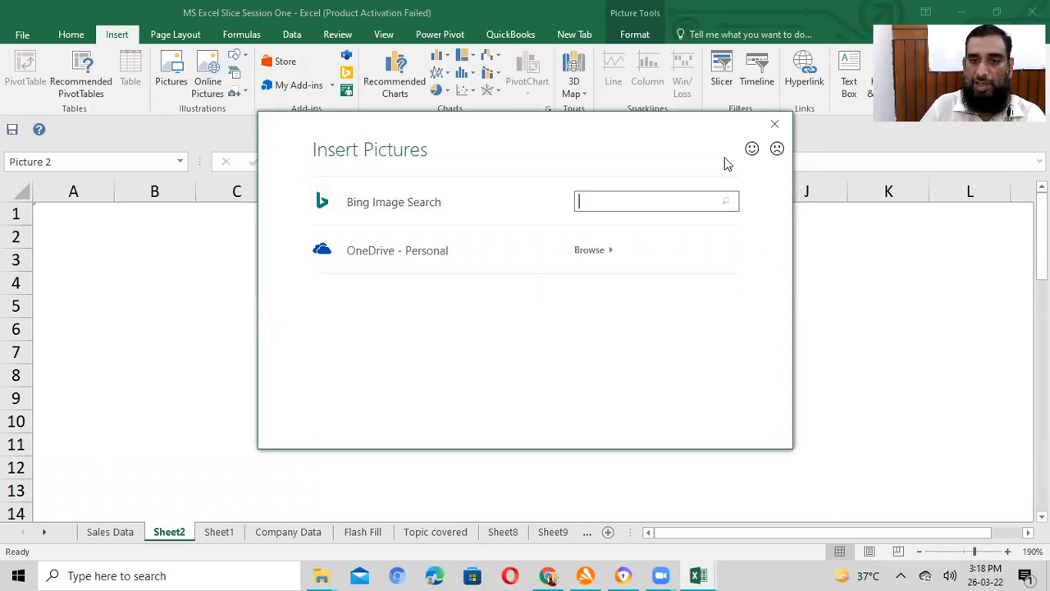
Cut the inovo logo picture from Sheet2.
right_click(539, 258)
left_click(561, 263)
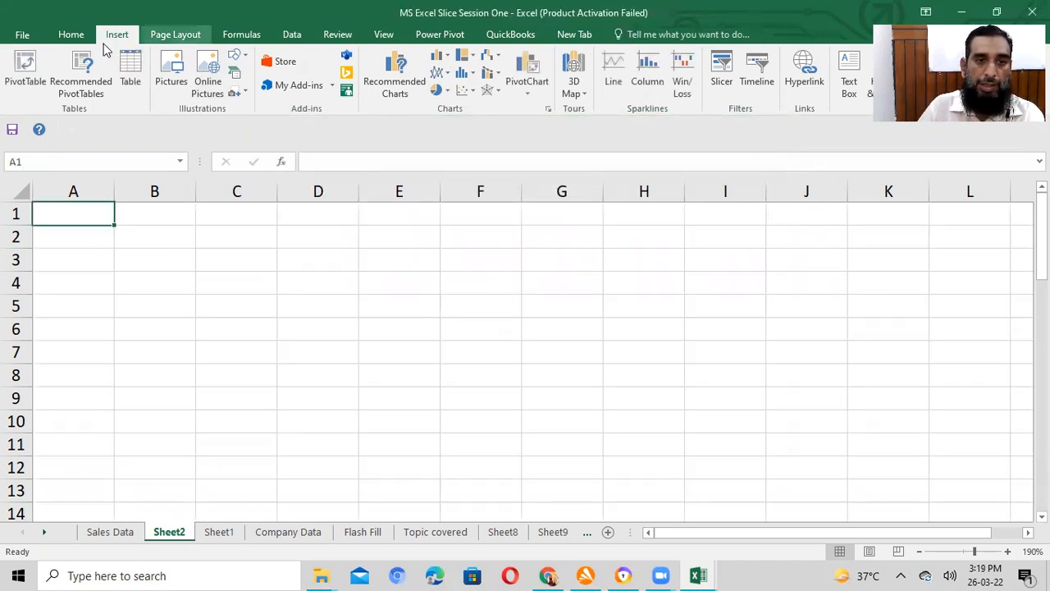
Review the Online Pictures, Pictires and Freeze Panes entries in the Topic covered sheet.
left_click(364, 532)
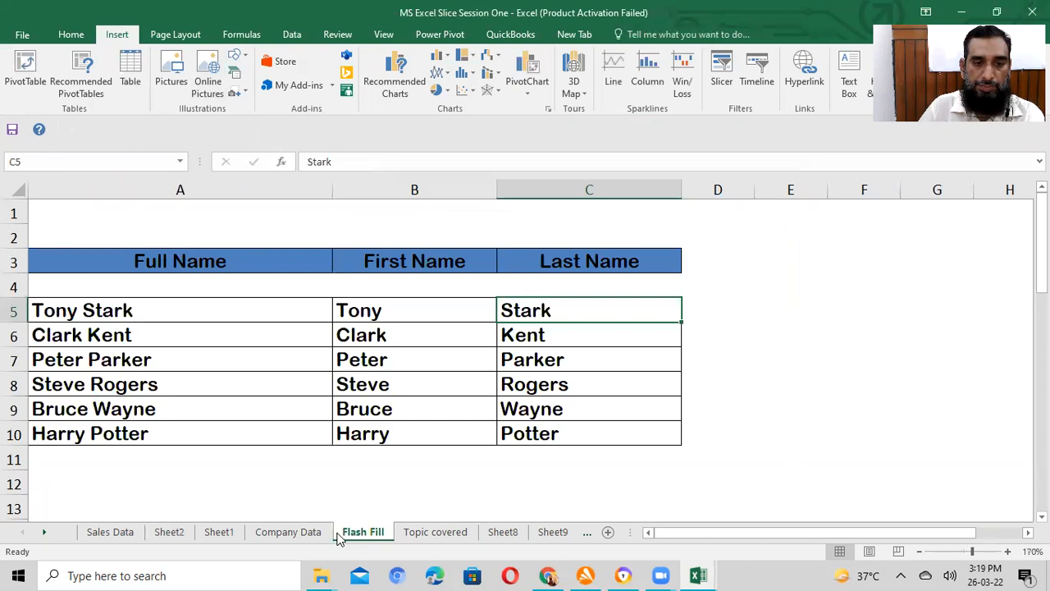
left_click(411, 533)
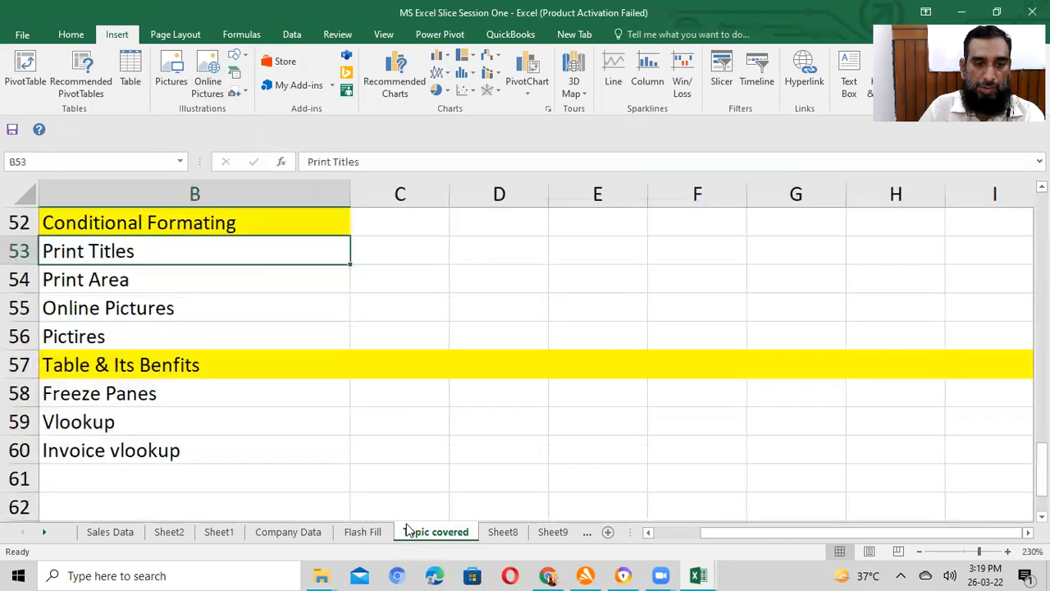
left_click(156, 311)
left_click(142, 334)
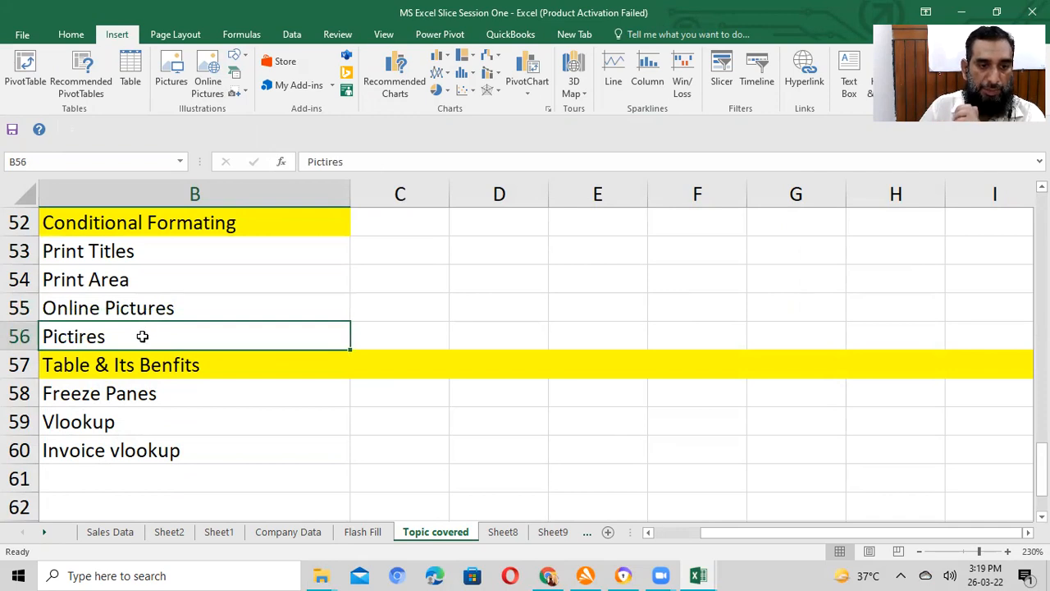
left_click(147, 394)
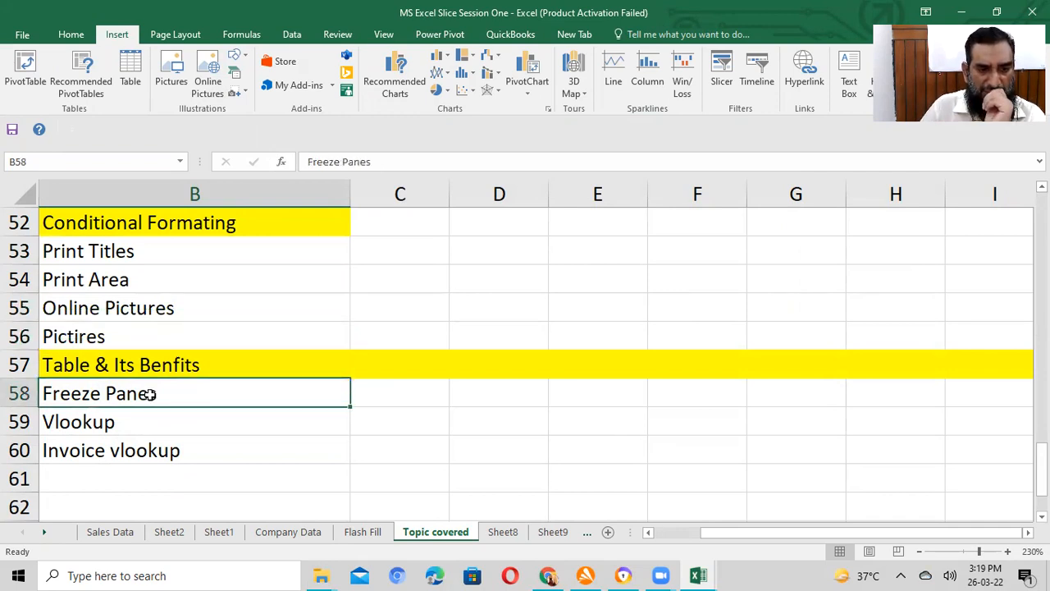
Go to the first store record, cell A2, in the Company Data sheet.
left_click(275, 532)
left_click(230, 267)
key("Left")
key("Left")
key("Left")
key("Left")
key("Left")
key("Left")
key("Left")
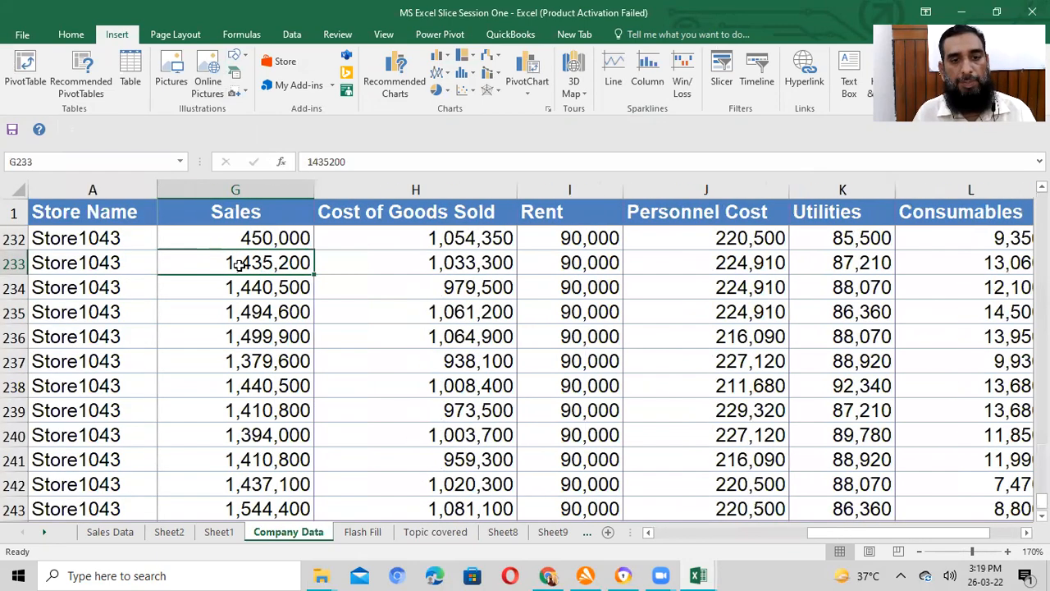
key("Up")
key("Up")
key("ctrl+Up")
key("Down")
key("Down")
key("Down")
key("Up")
key("Up")
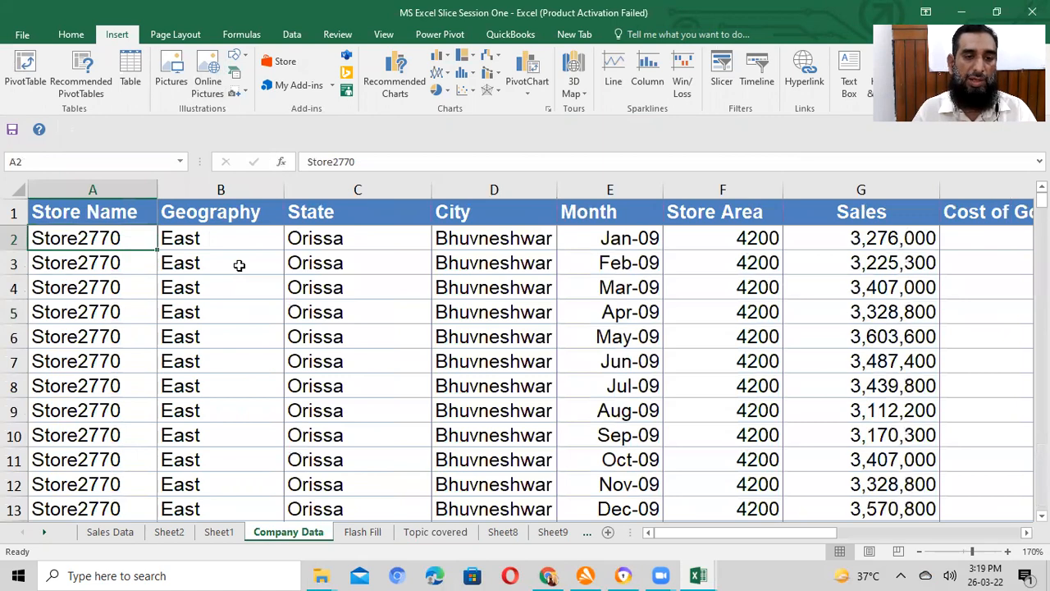
Move down the Company Data records to cell B20 to examine how the header row behaves.
key("Down")
key("Down")
key("Down")
key("Down")
key("Down")
key("Down")
key("Down")
key("Right")
key("Down")
key("Down")
key("Down")
key("Down")
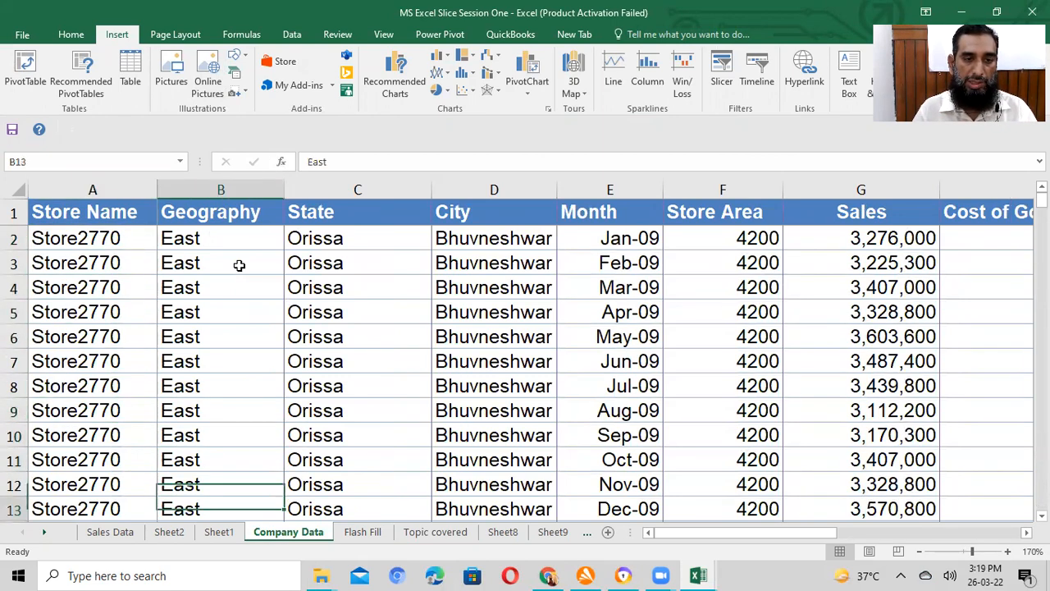
key("Down")
key("Down")
key("Down")
key("Down")
key("Down")
key("Down")
key("Down")
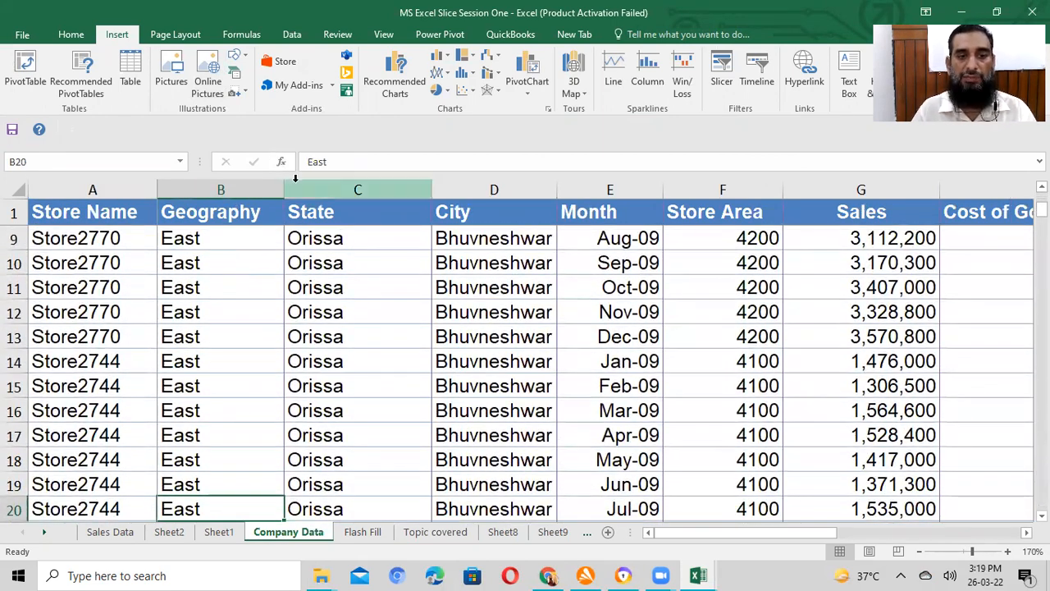
Unfreeze the panes in the Company Data sheet.
left_click(384, 34)
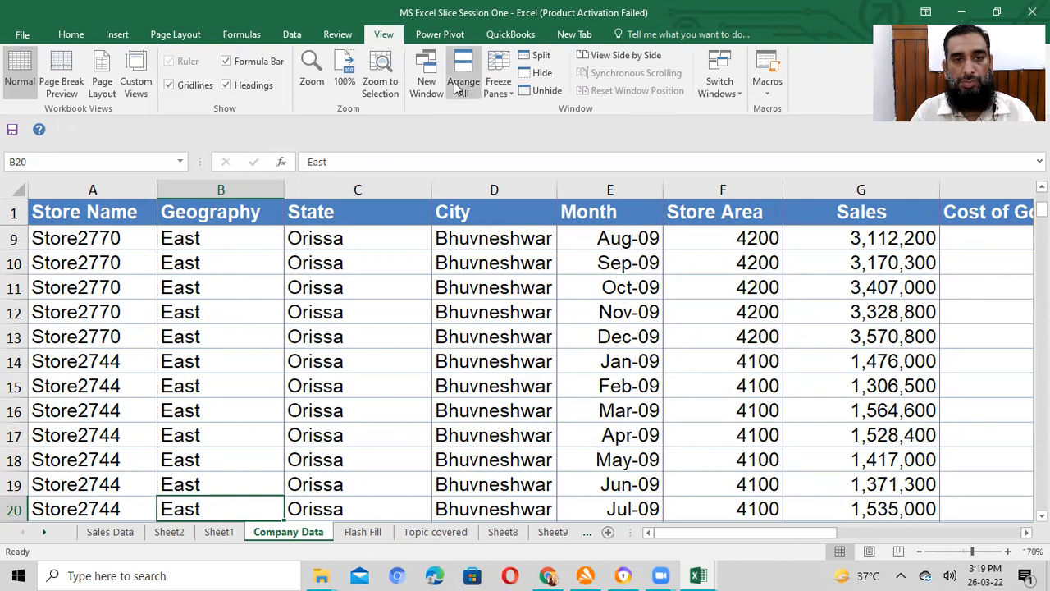
left_click(505, 75)
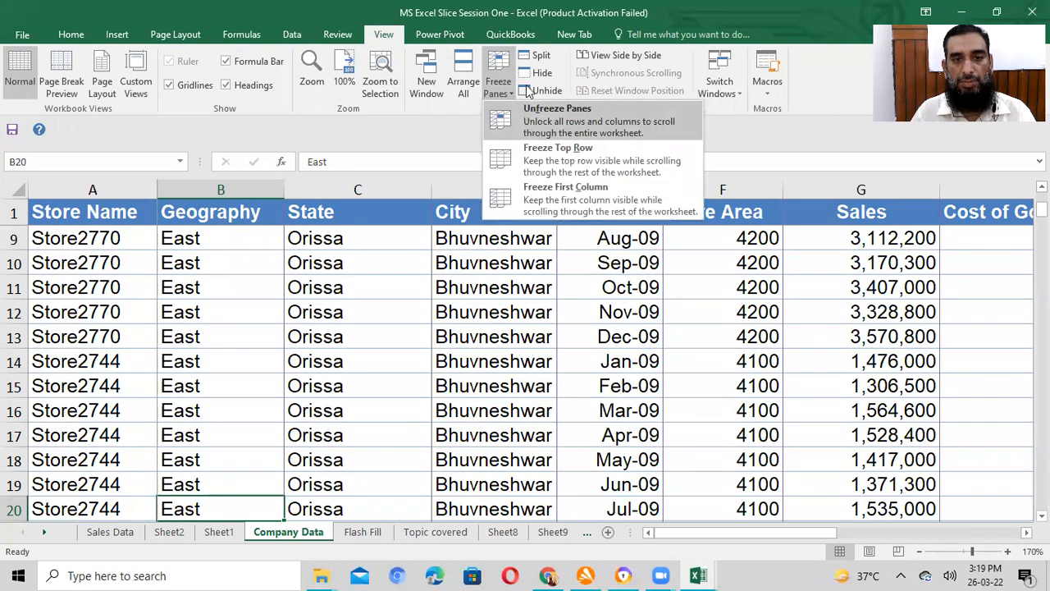
left_click(527, 91)
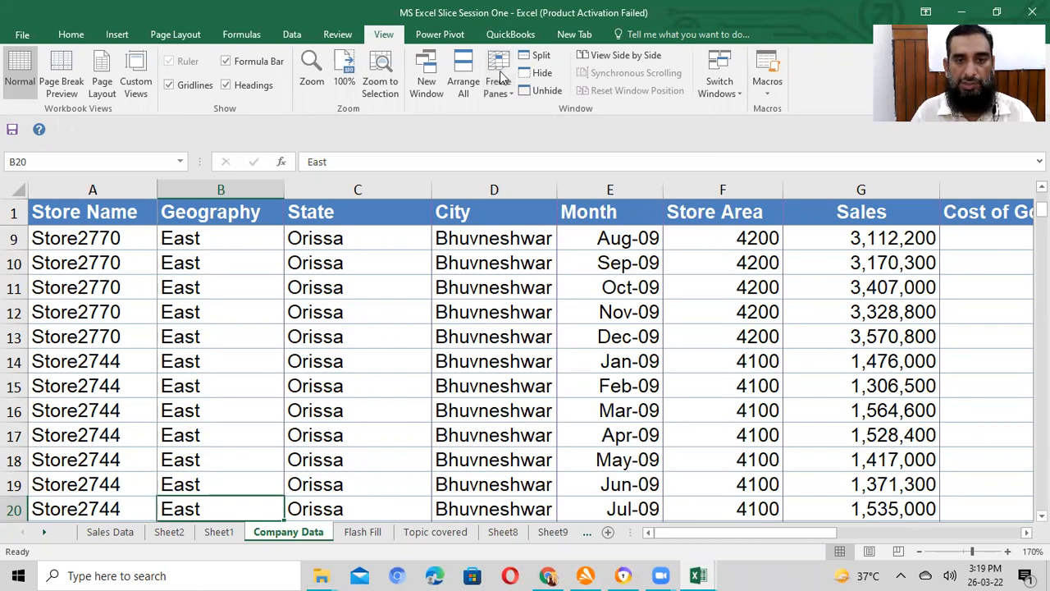
Move down the State column from C1 to C31 to examine how the header row behaves with panes unfrozen.
scroll(408, 235, "up", 3)
left_click(317, 238)
left_click(318, 215)
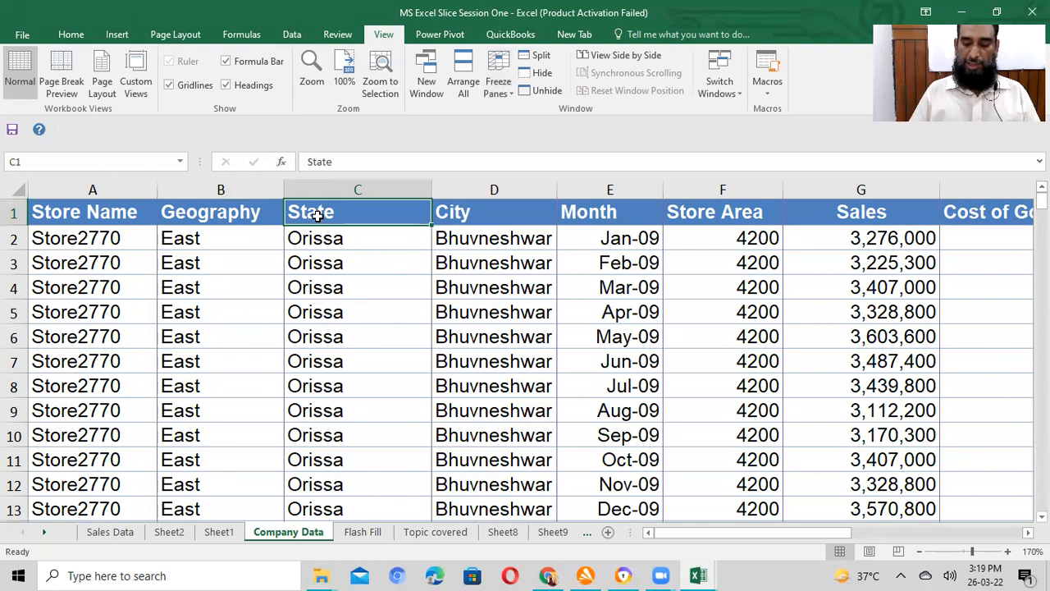
key("Down")
key("Down")
key("Down")
key("Down")
key("Down")
key("Down")
key("Down")
key("Down")
key("Down")
key("Down")
key("Down")
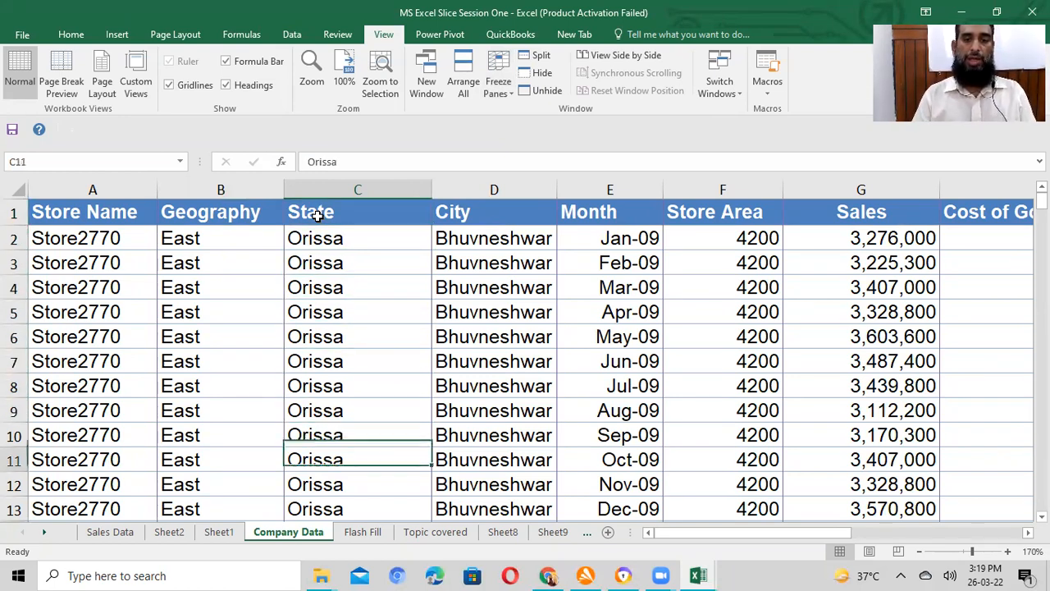
key("Down")
key("Down")
key("Down")
key("Down")
key("Down")
key("Down")
key("Down")
key("Down")
key("Down")
key("Down")
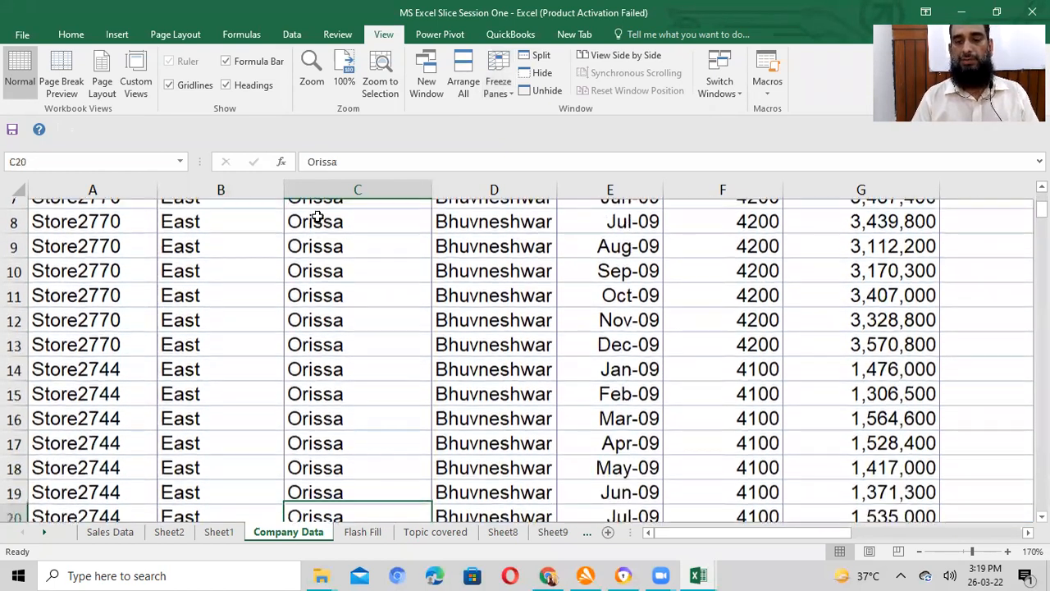
key("Down")
key("Down")
key("Down")
key("Down")
key("Down")
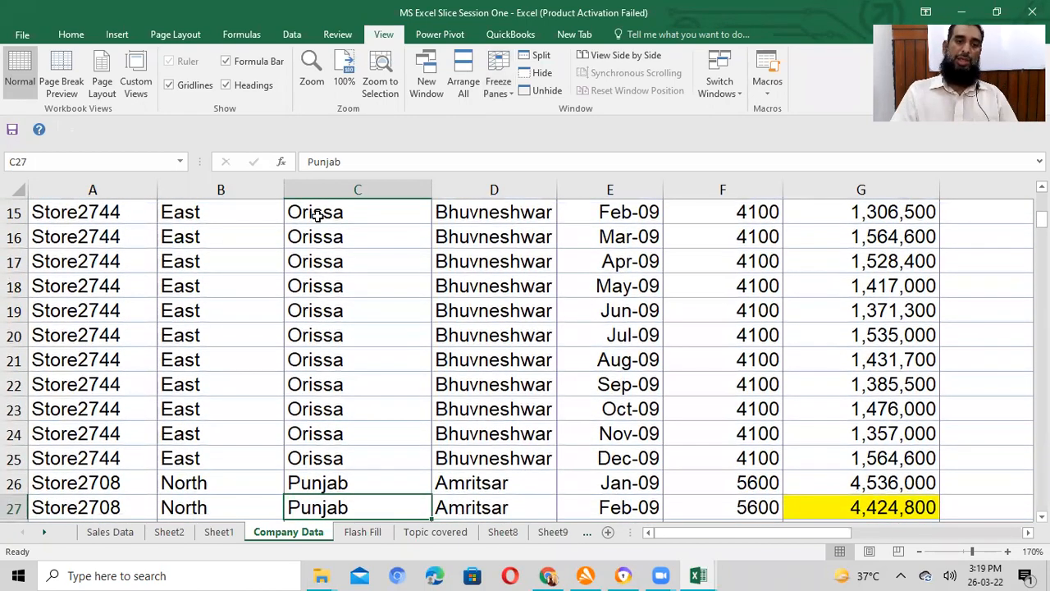
key("Down")
key("Down")
key("Down")
key("Down")
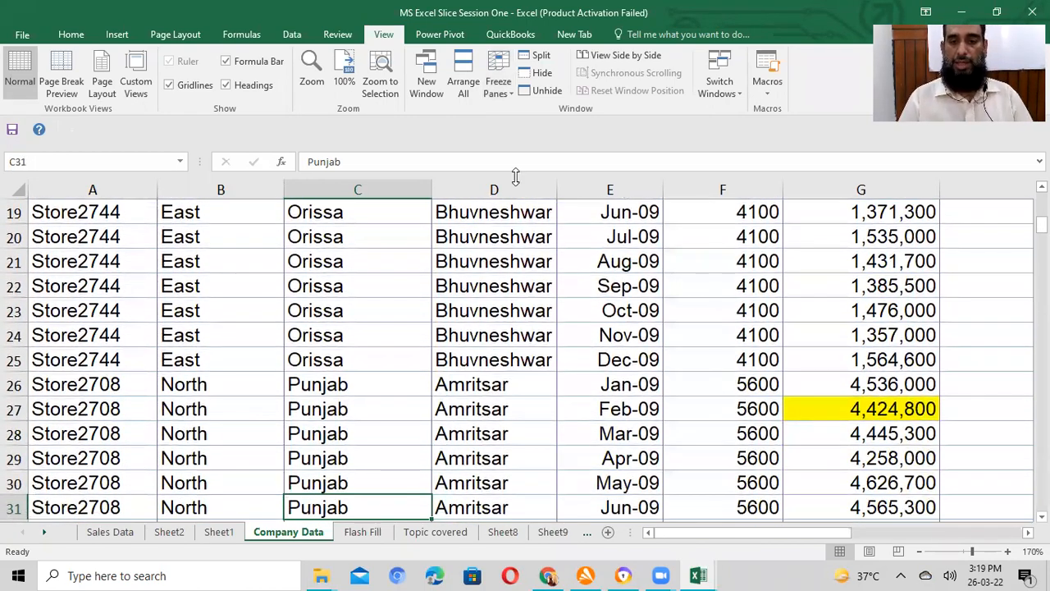
Inspect the store area, sales, city and state cells around row 20 to see whether their columns can be identified.
left_click(717, 236)
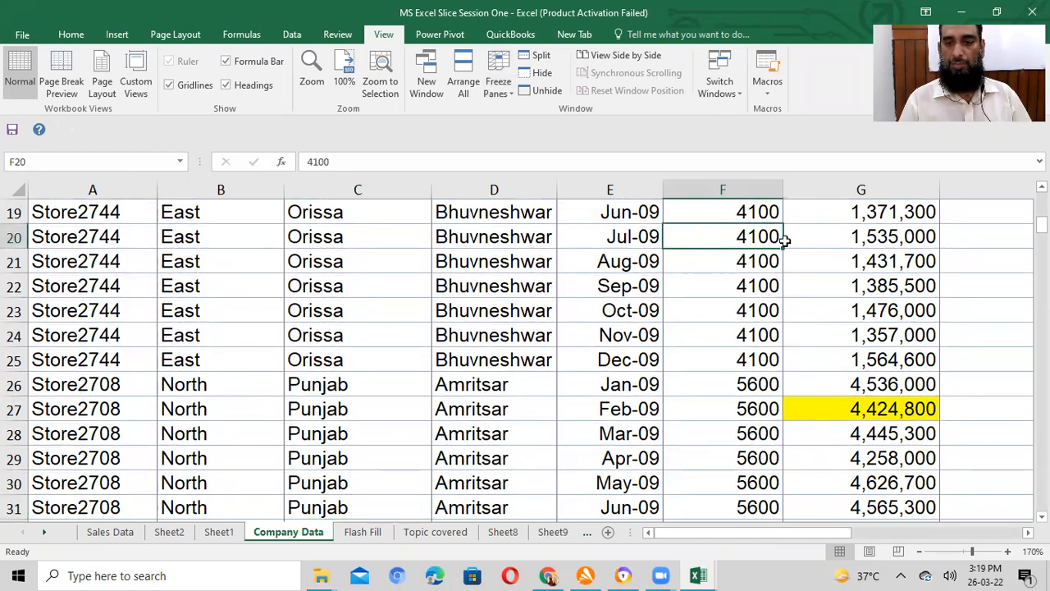
left_click(878, 245)
left_click(769, 238)
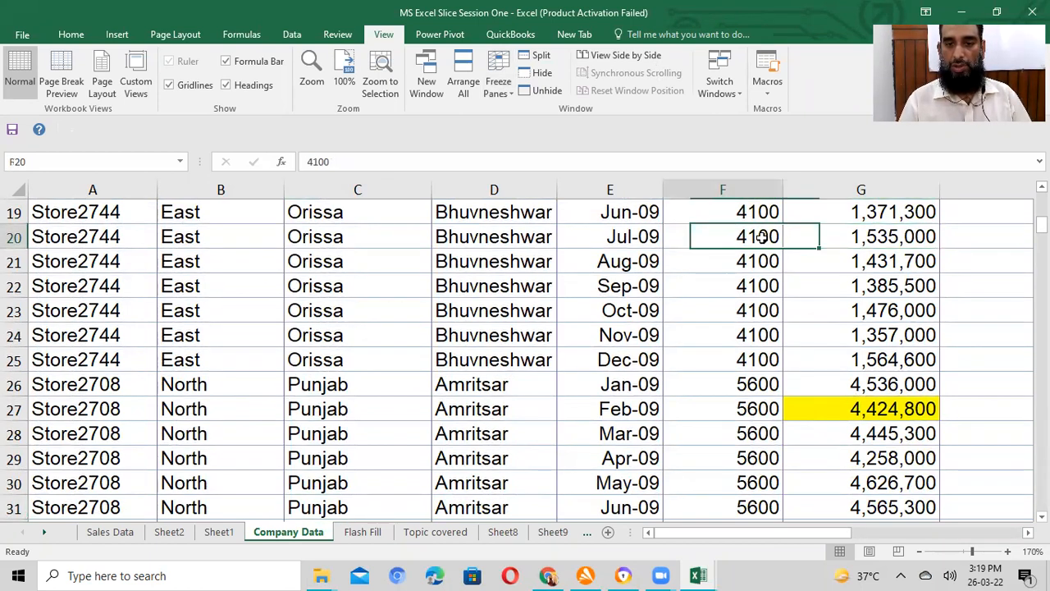
left_click(711, 258)
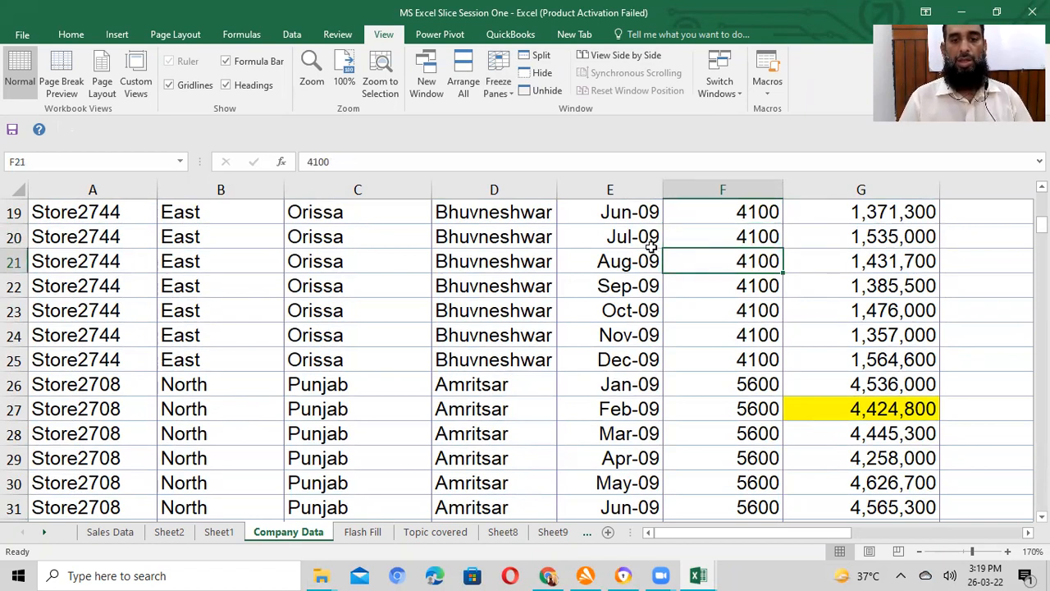
left_click(486, 246)
left_click(348, 234)
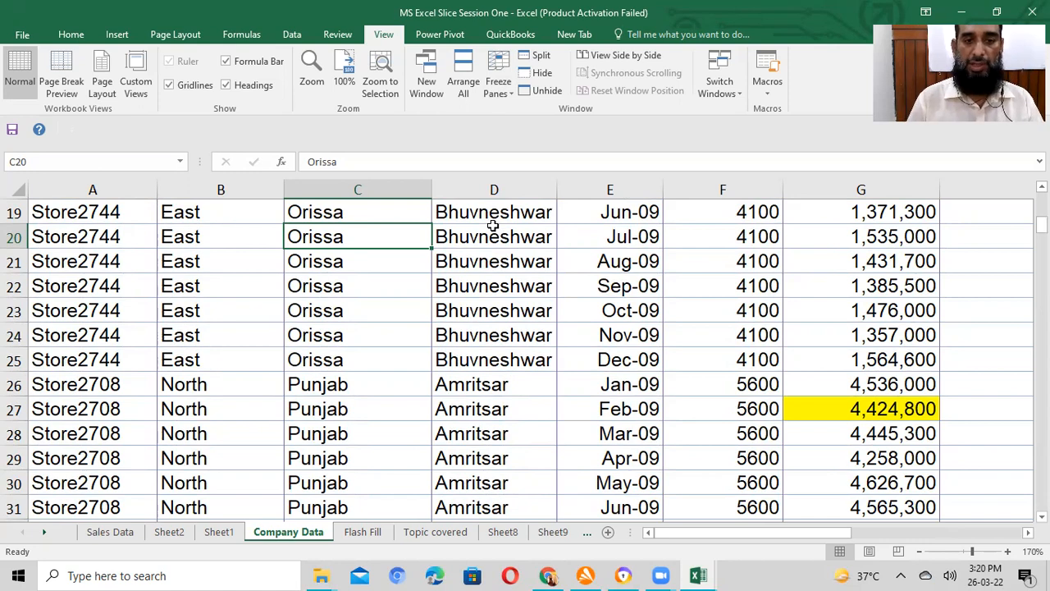
Freeze the header row and the Store Name column of the Company Data sheet by applying Freeze Panes at cell B2.
key("ctrl+Up")
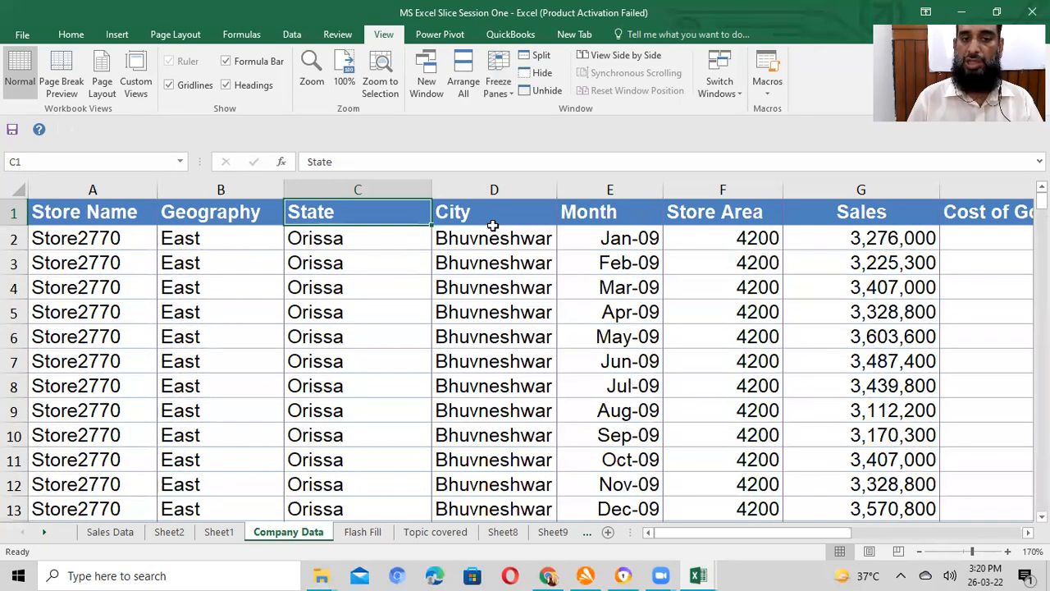
key("ctrl+Left")
key("Down")
key("Right")
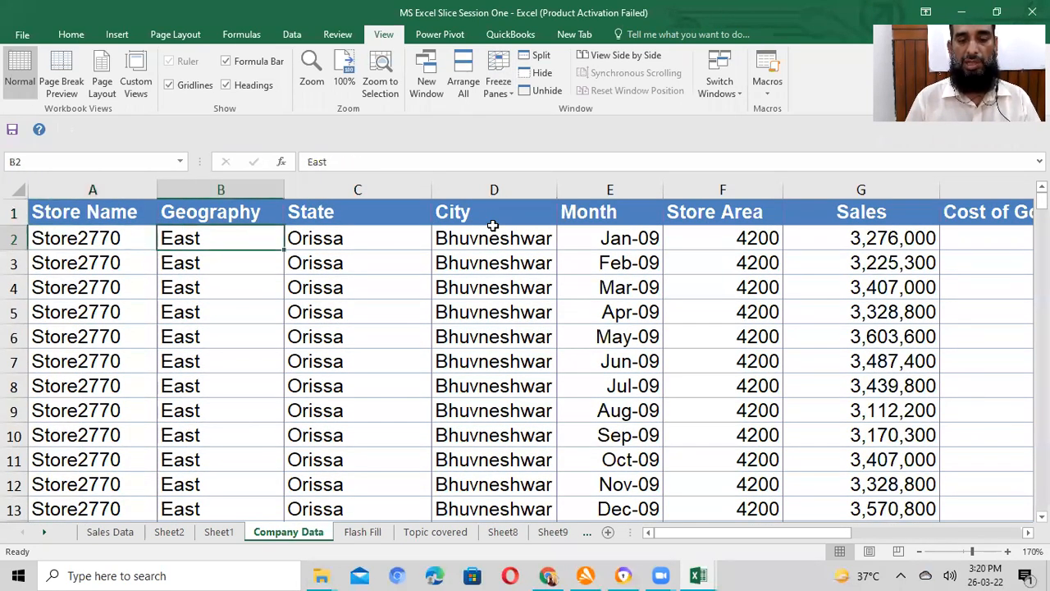
left_click(176, 293)
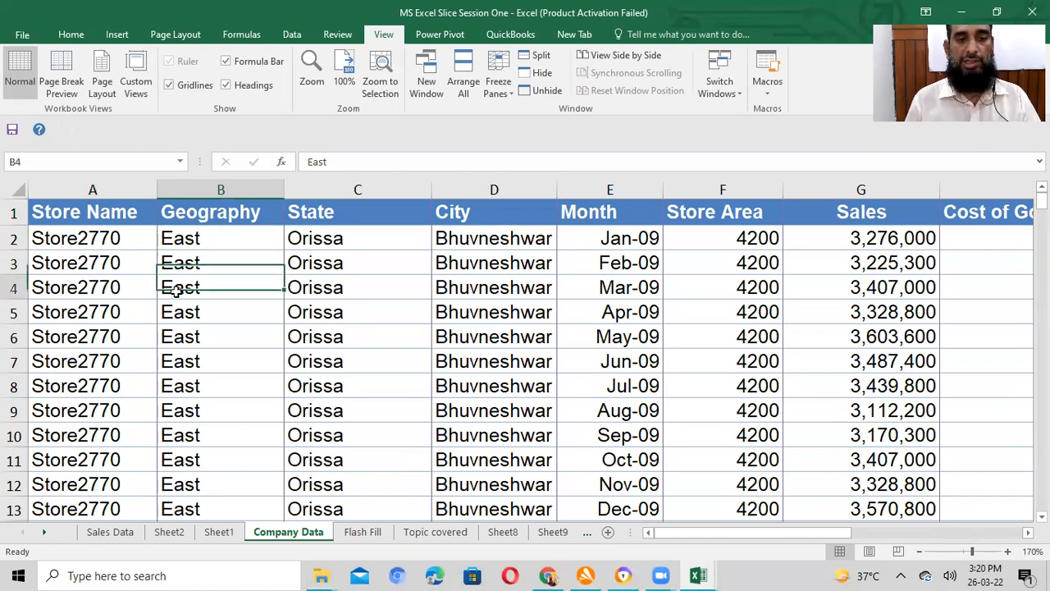
left_click(202, 238)
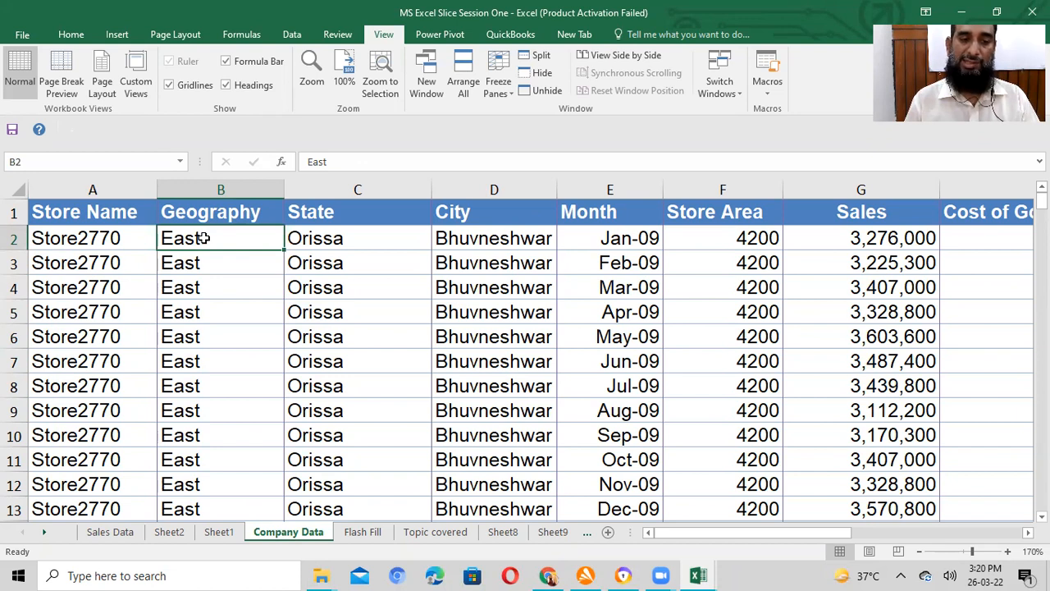
left_click(195, 189)
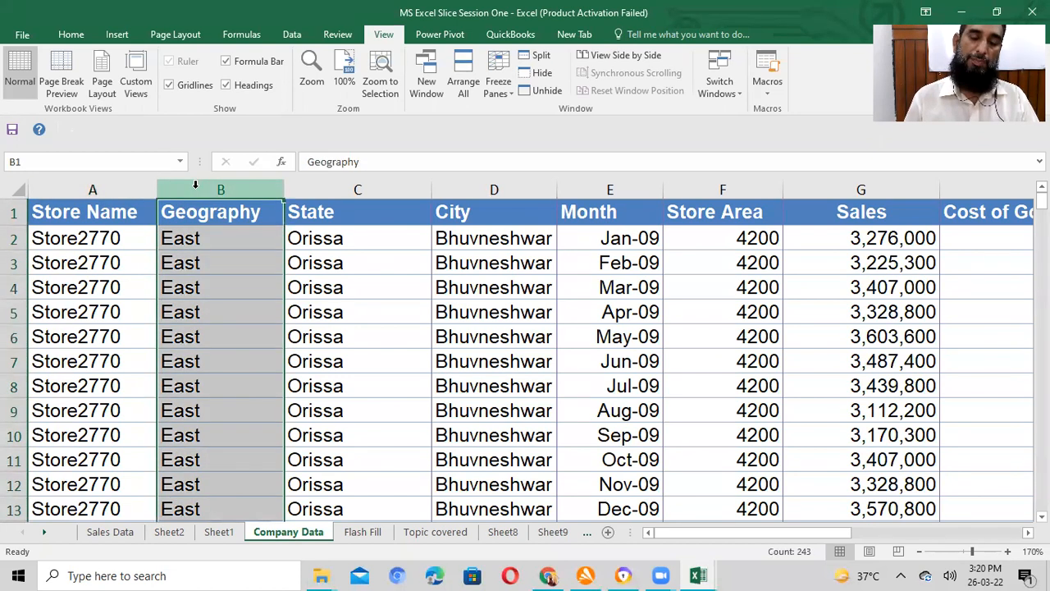
left_click(191, 238)
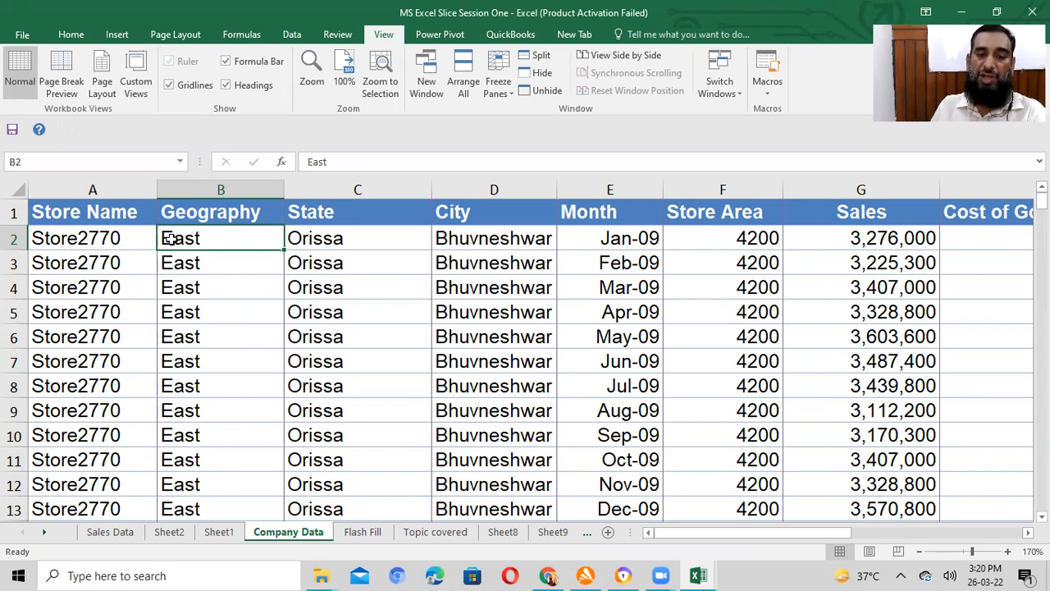
left_click(72, 35)
left_click(383, 34)
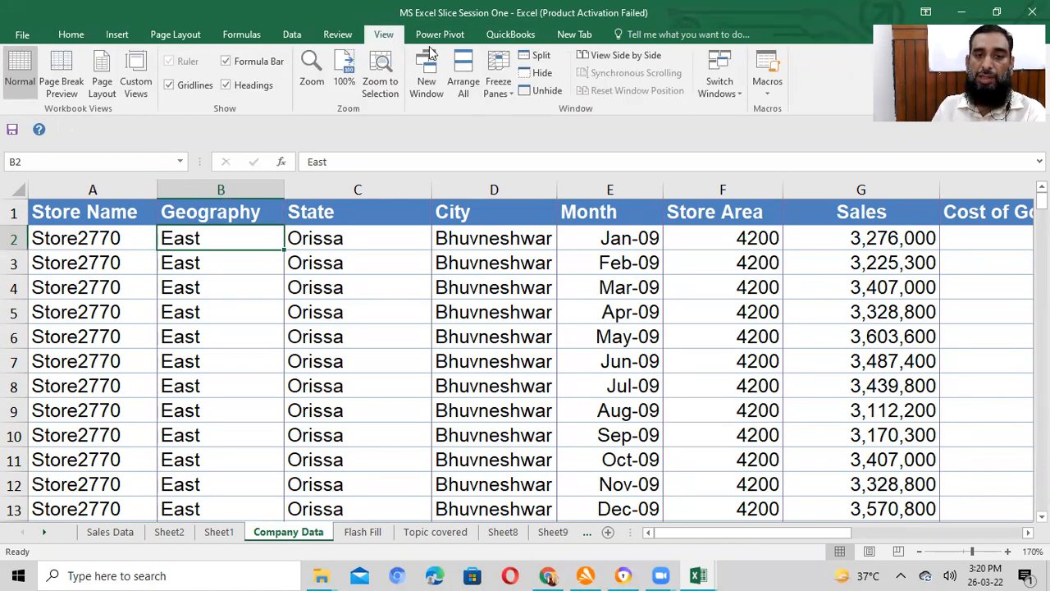
left_click(498, 86)
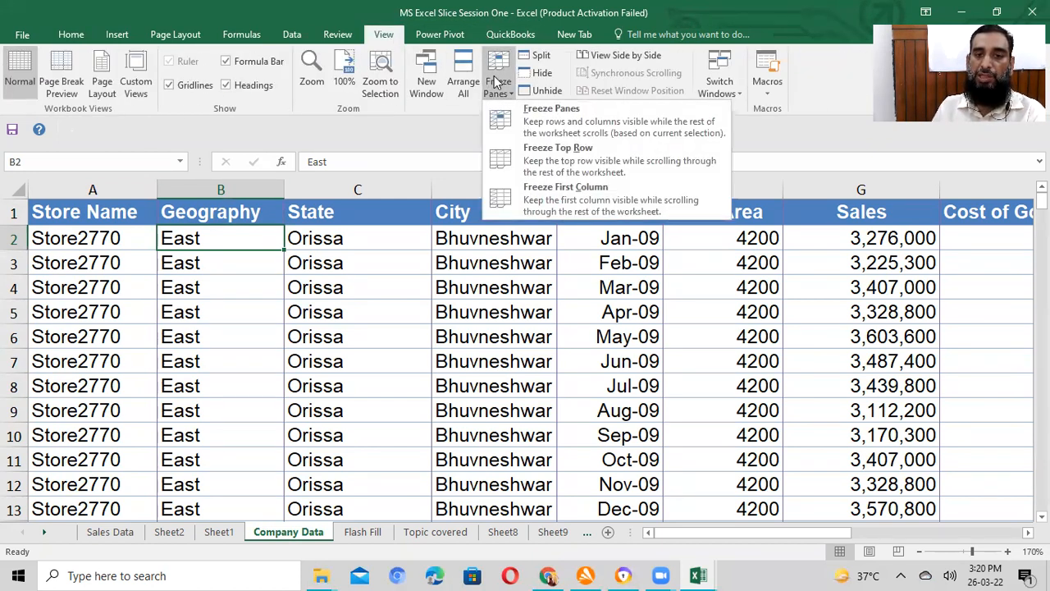
left_click(528, 121)
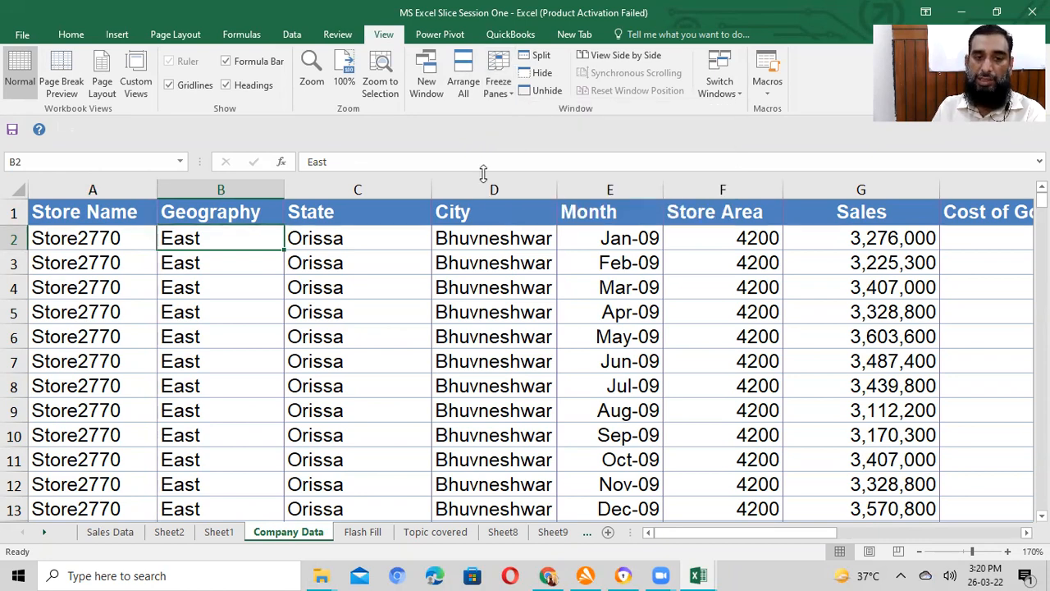
Go through the Company Data rows to beyond row 250 and return to the State header to check the frozen header row.
scroll(483, 308, "down", 20)
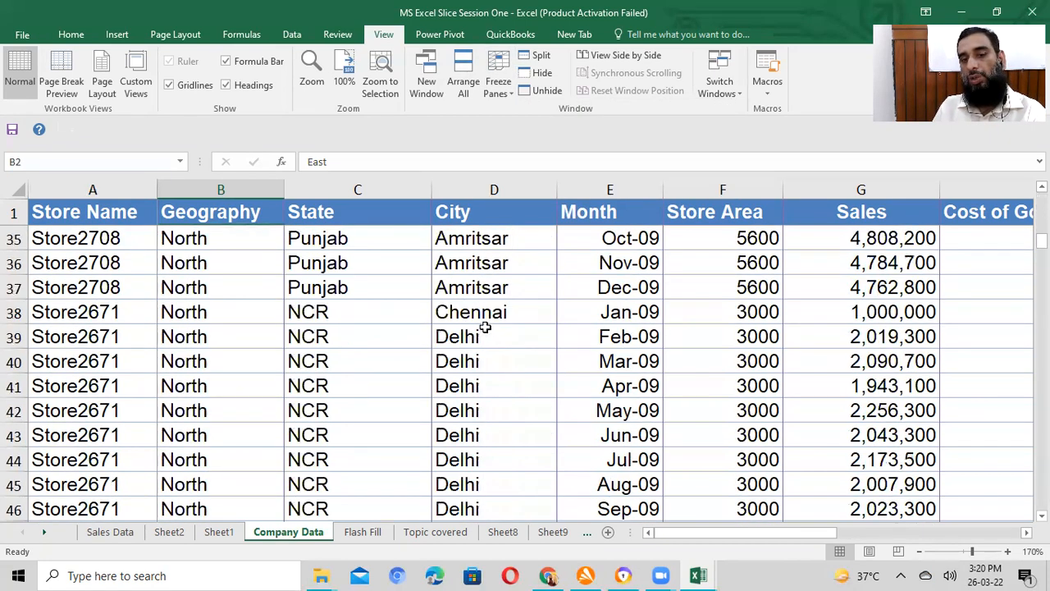
scroll(486, 333, "down", 20)
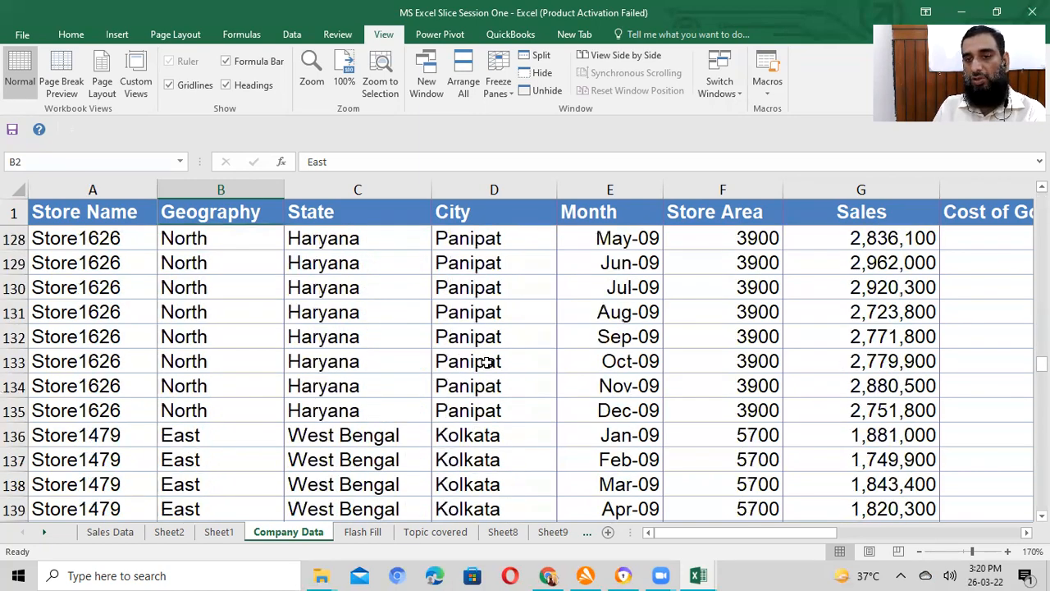
scroll(487, 362, "down", 20)
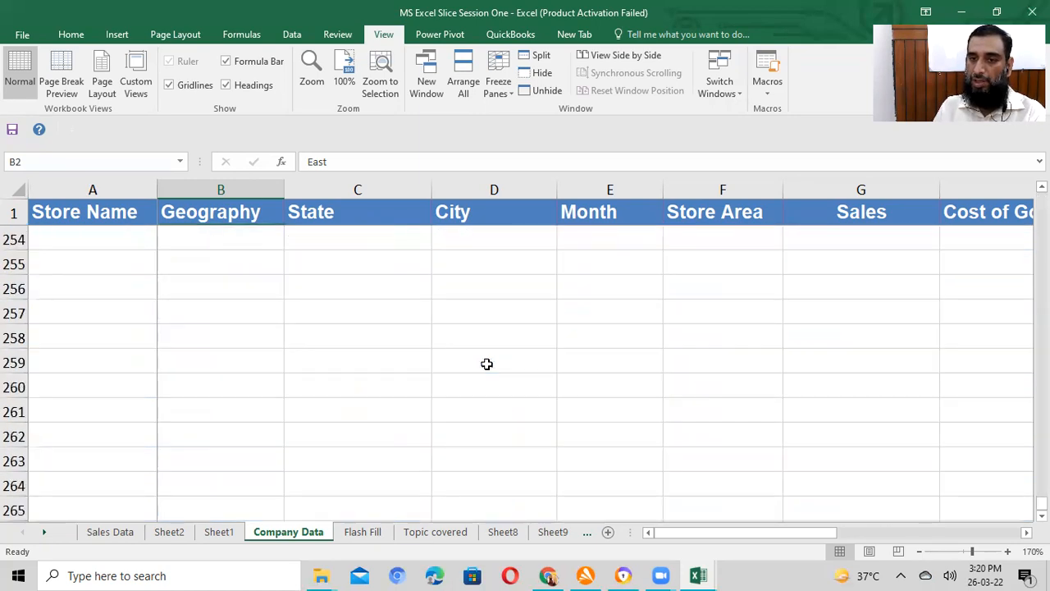
scroll(486, 364, "up", 9)
scroll(486, 363, "up", 20)
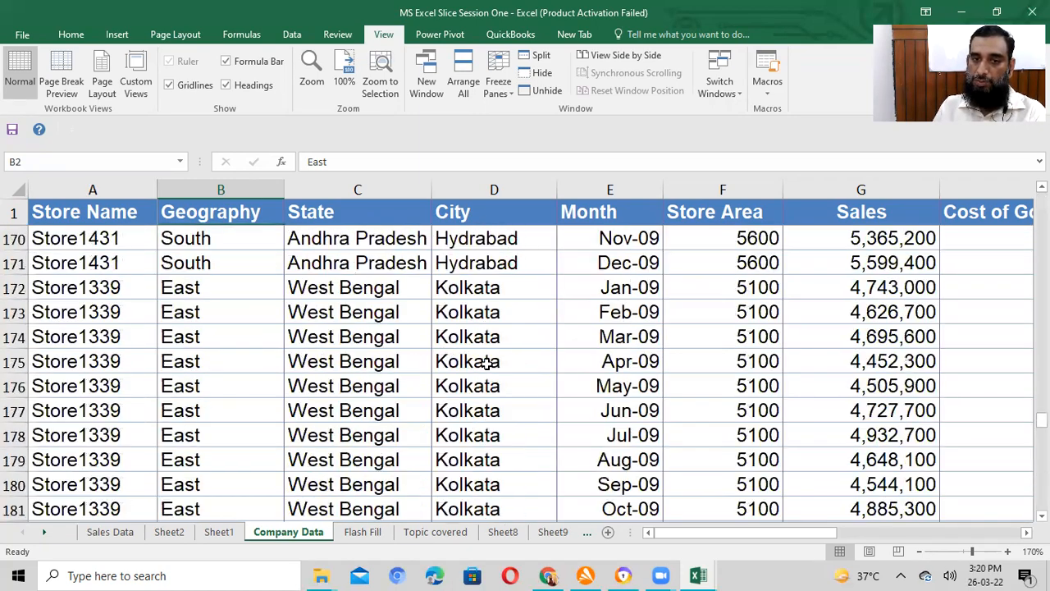
scroll(486, 369, "down", 11)
scroll(486, 376, "down", 18)
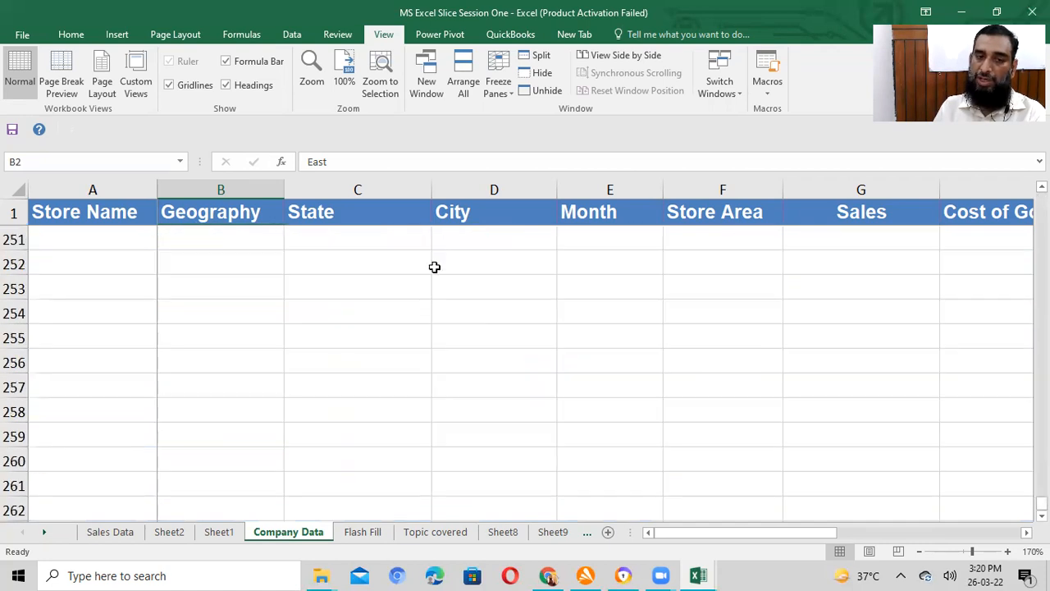
left_click(397, 217)
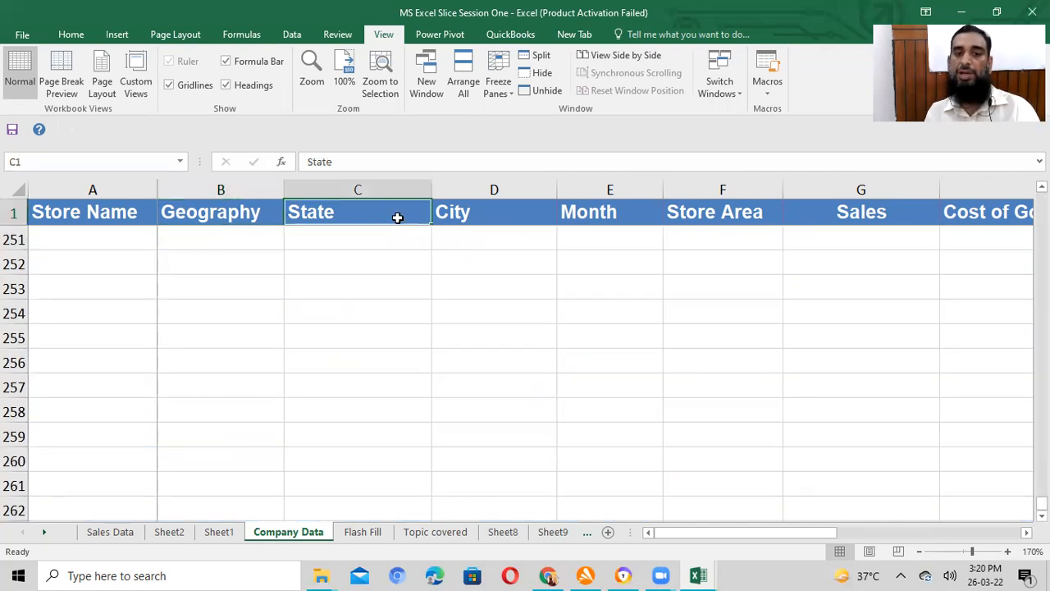
key("Down")
key("Down")
key("Up")
key("Up")
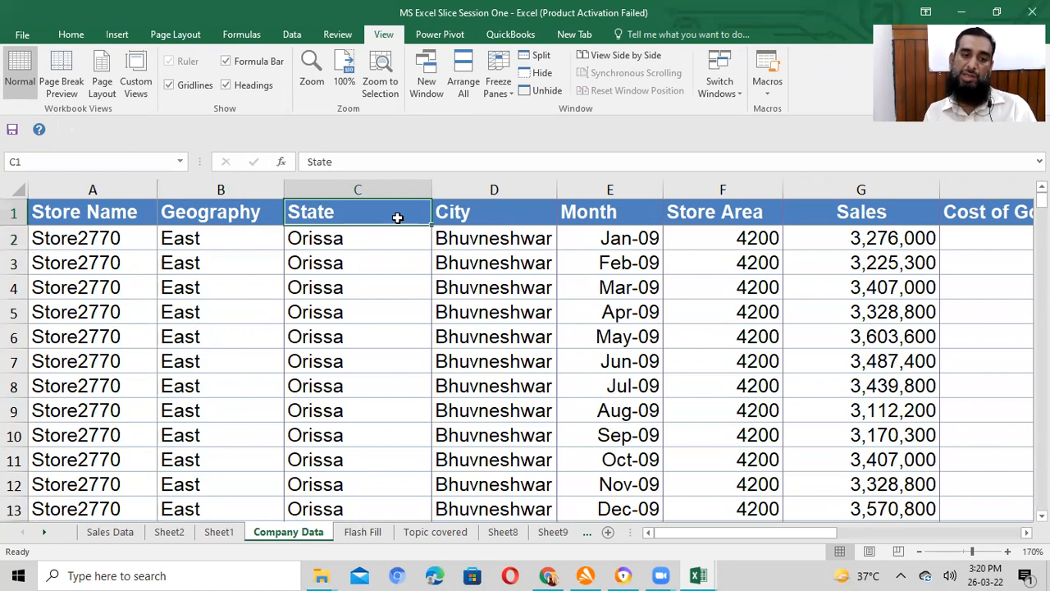
Move across row 2 from the State column to column AL to check how the frozen Store Name column behaves.
key("Down")
key("Right")
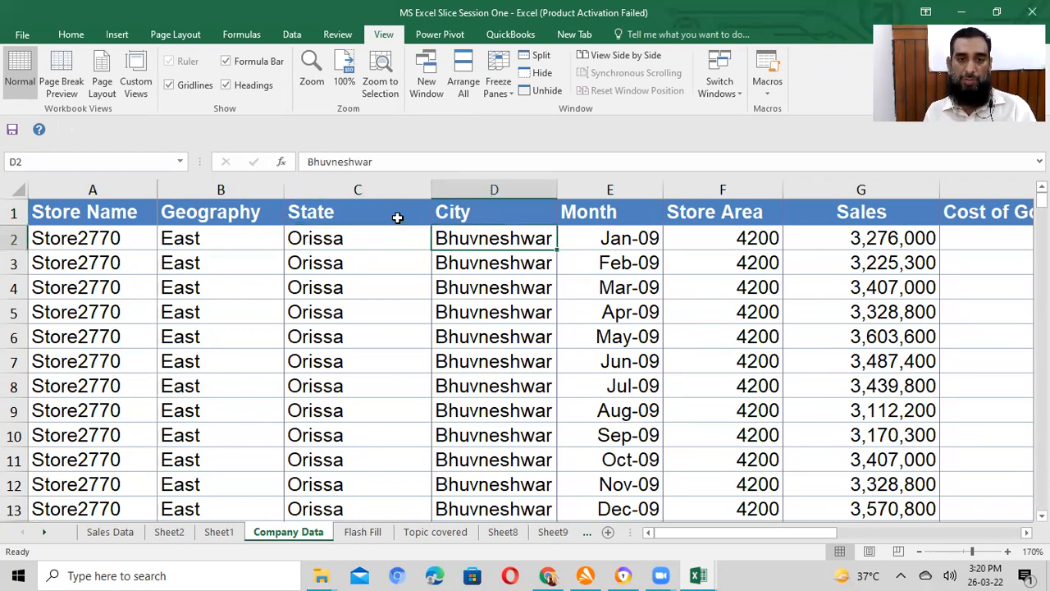
key("Right")
key("Right")
key("Right")
key("Right")
key("Right")
key("Right")
key("Right")
key("Right")
key("Right")
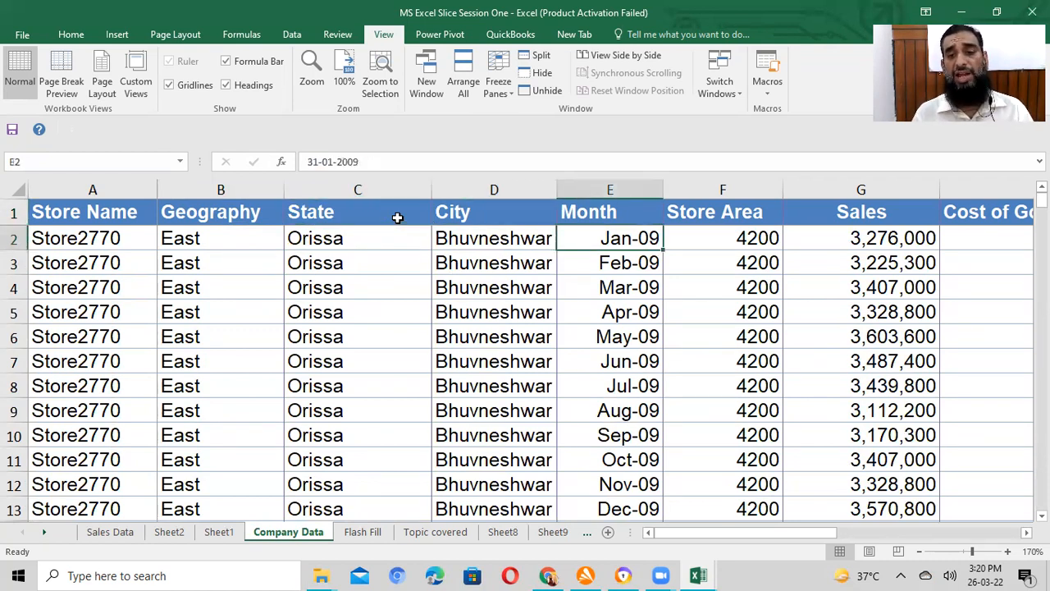
key("Right")
key("Right")
key("Right")
key("Right")
key("Right")
key("Right")
key("Right")
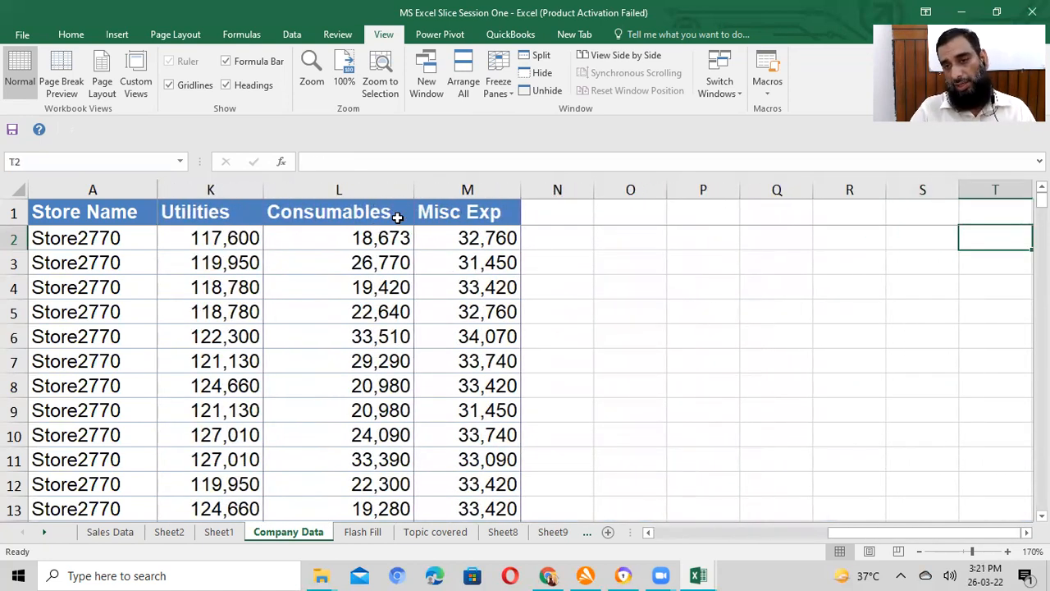
type("00")
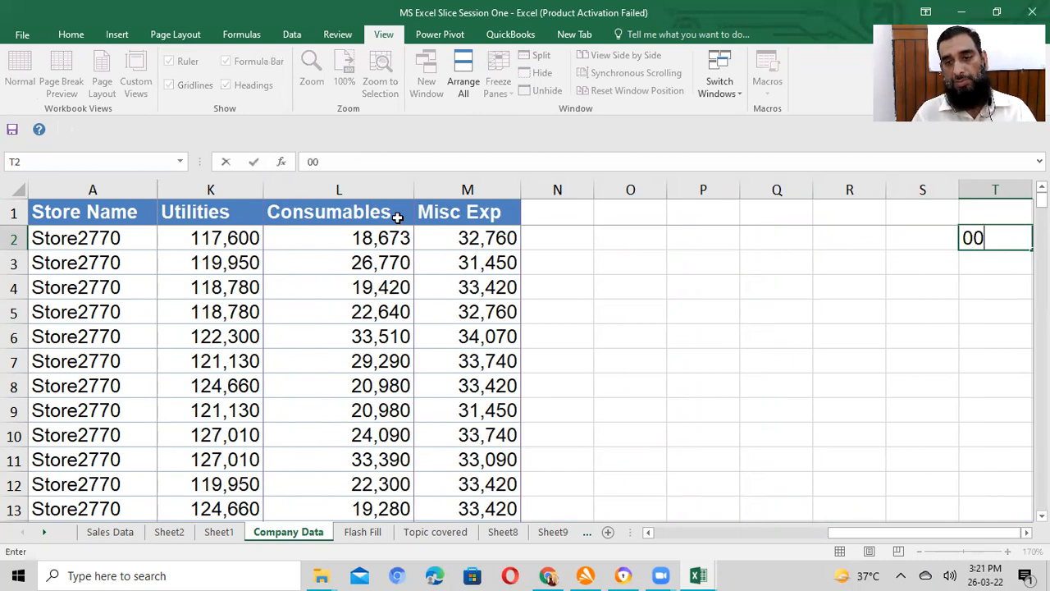
key("Escape")
key("Right")
key("Right")
key("Right")
key("Right")
key("Right")
key("Right")
key("Right")
key("Right")
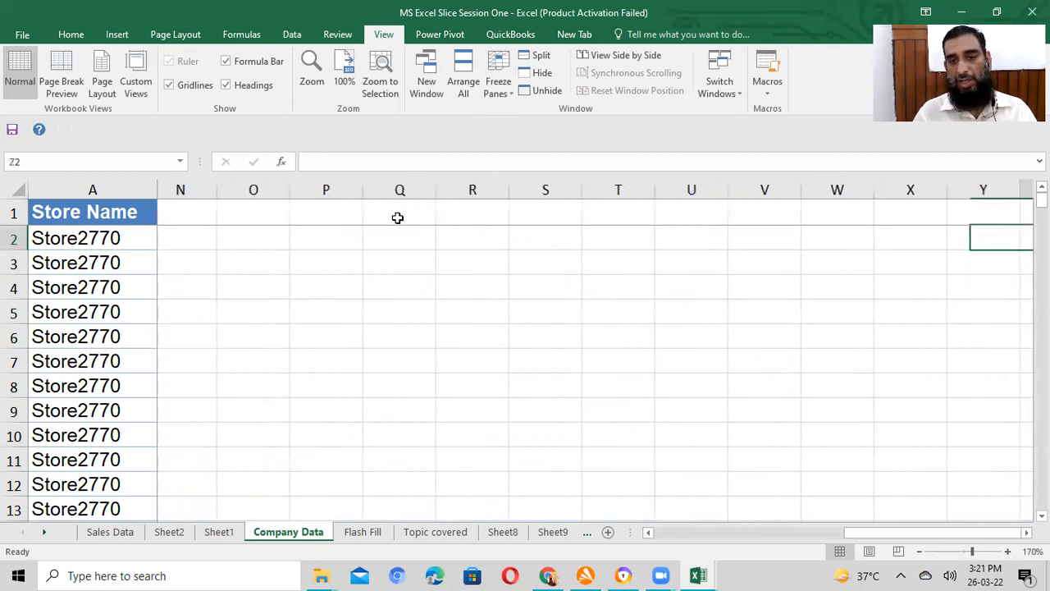
key("Right")
key("Right")
key("Right")
key("Right")
key("Right")
key("Right")
key("Right")
key("Right")
key("Right")
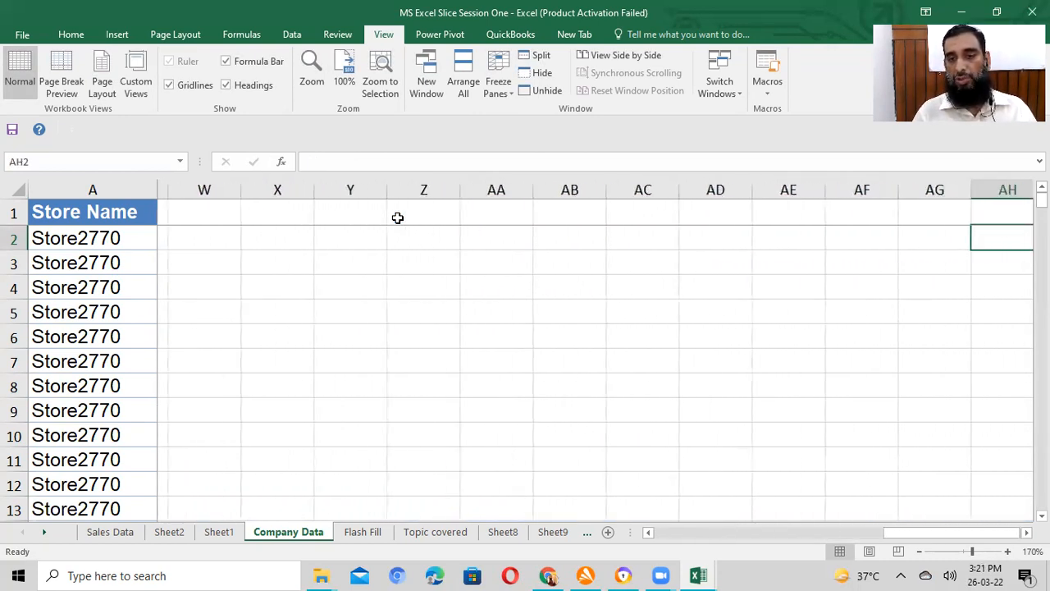
key("Right")
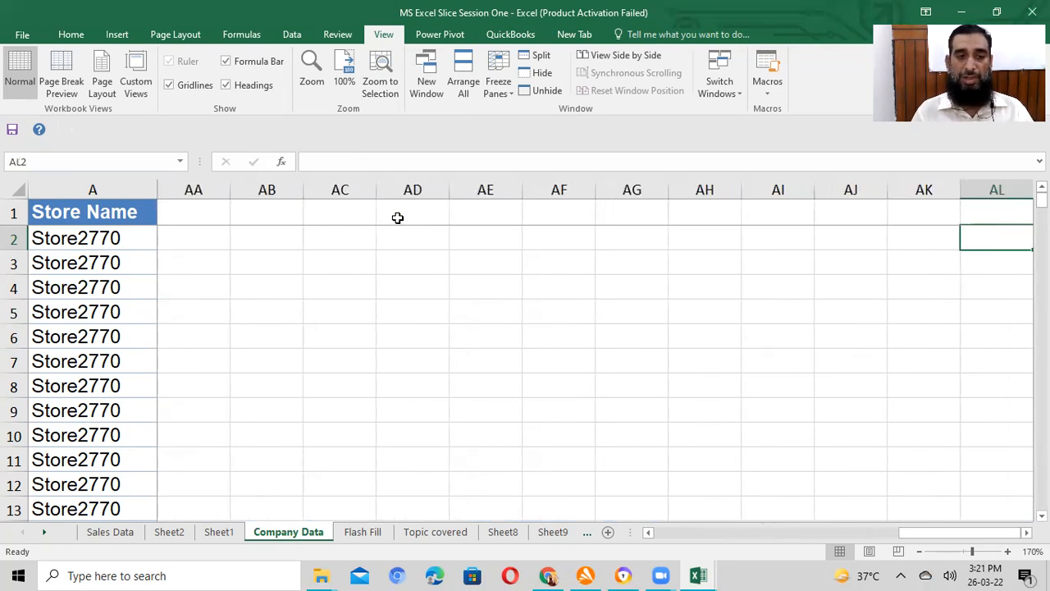
Move back across row 2 from AL2 to A2, watching the columns return beside Store Name.
key("Left")
key("Left")
key("Left")
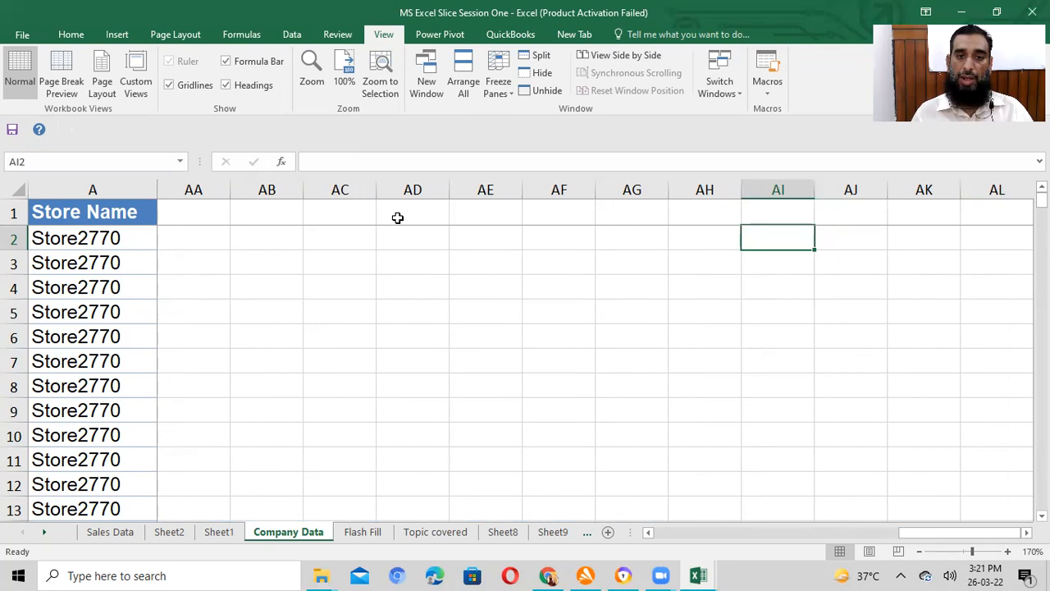
key("Left")
key("Left")
key("Left")
key("Left")
key("Left")
key("Left")
key("Left")
key("Left")
key("Left")
key("Left")
key("Left")
key("Left")
key("Left")
key("Left")
key("Left")
key("Left")
key("Left")
key("Left")
key("Left")
key("Left")
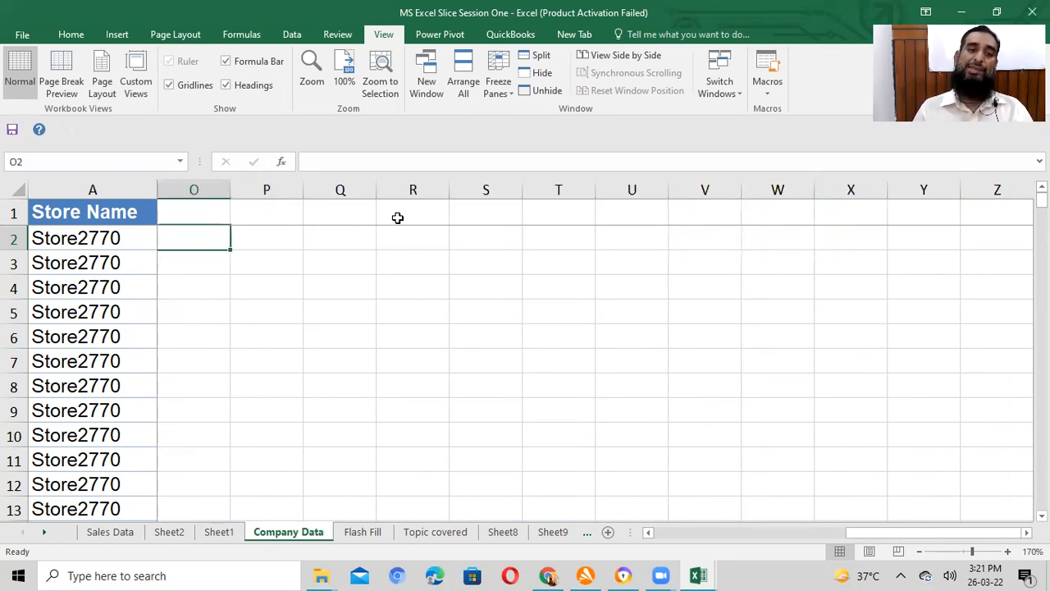
key("Left")
key("Left")
key("Left")
key("Left")
key("Left")
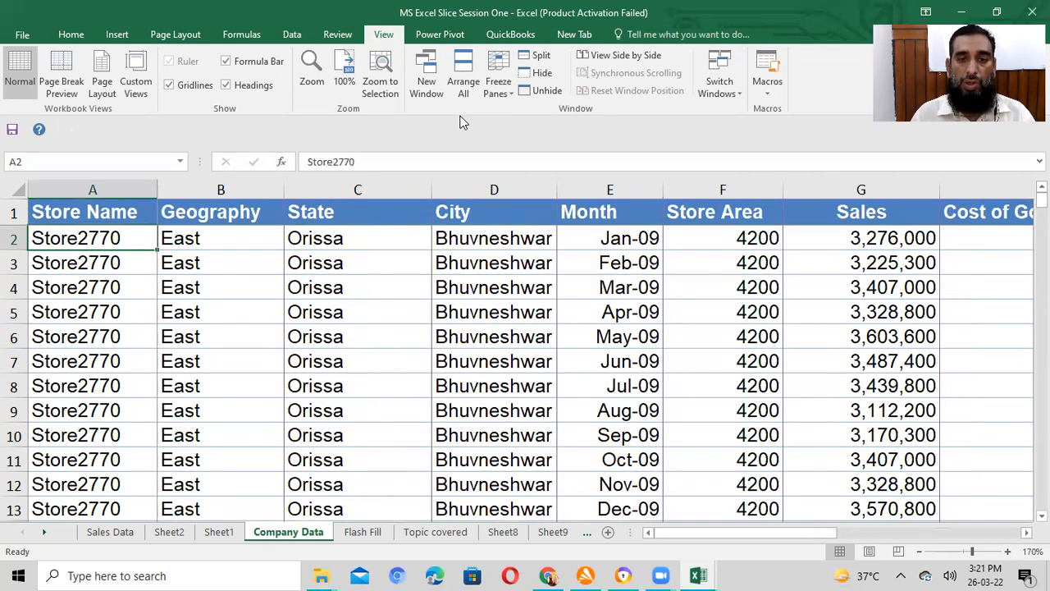
Unfreeze the panes in the Company Data sheet and select cell D2.
left_click(498, 82)
left_click(528, 128)
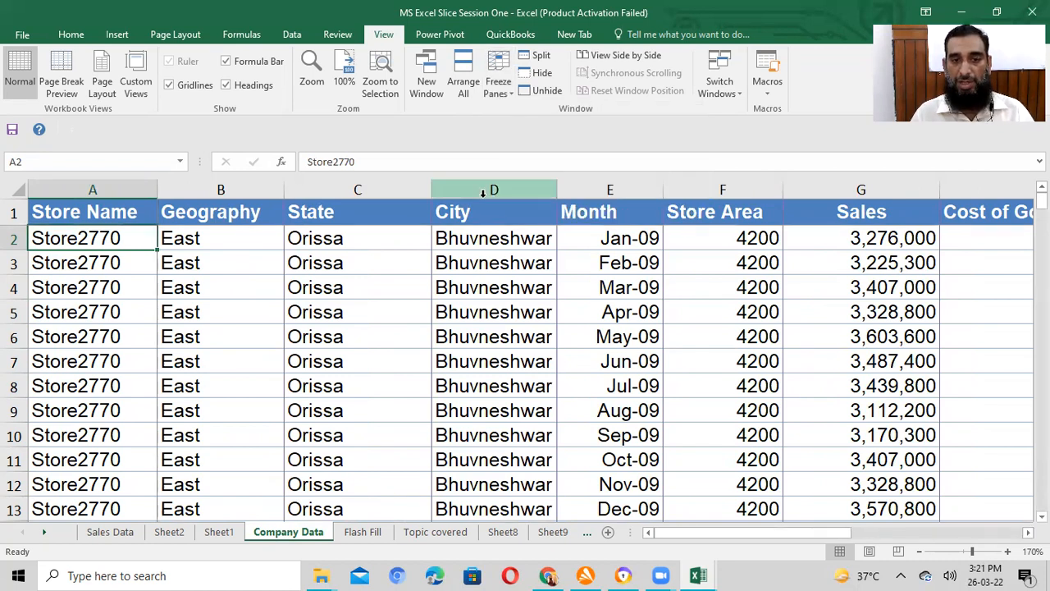
left_click(470, 238)
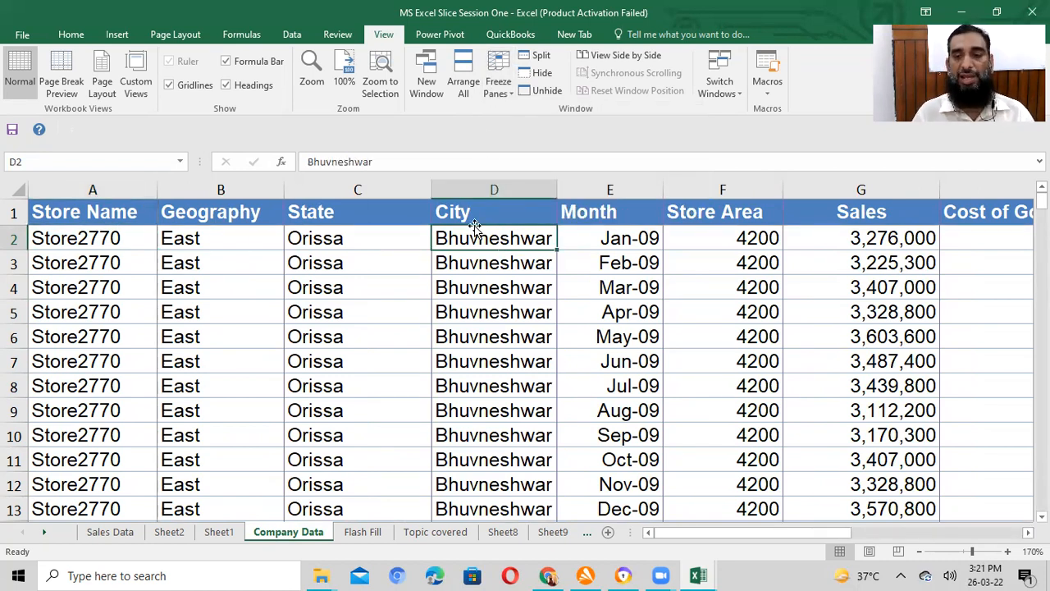
Move across the header row from A1 and back to examine which columns scroll away with panes unfrozen.
key("ctrl+Home")
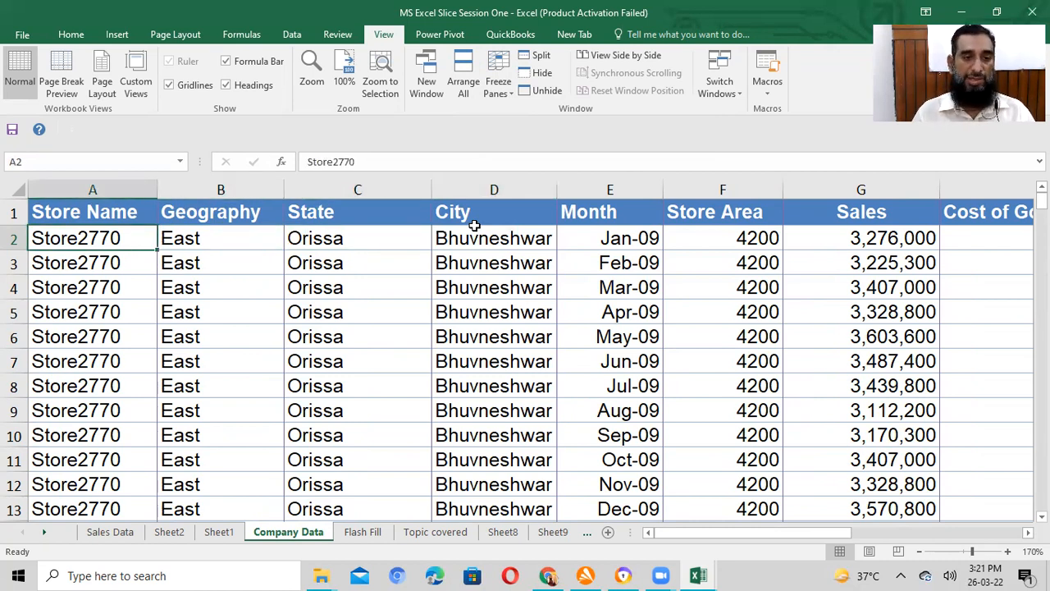
key("Up")
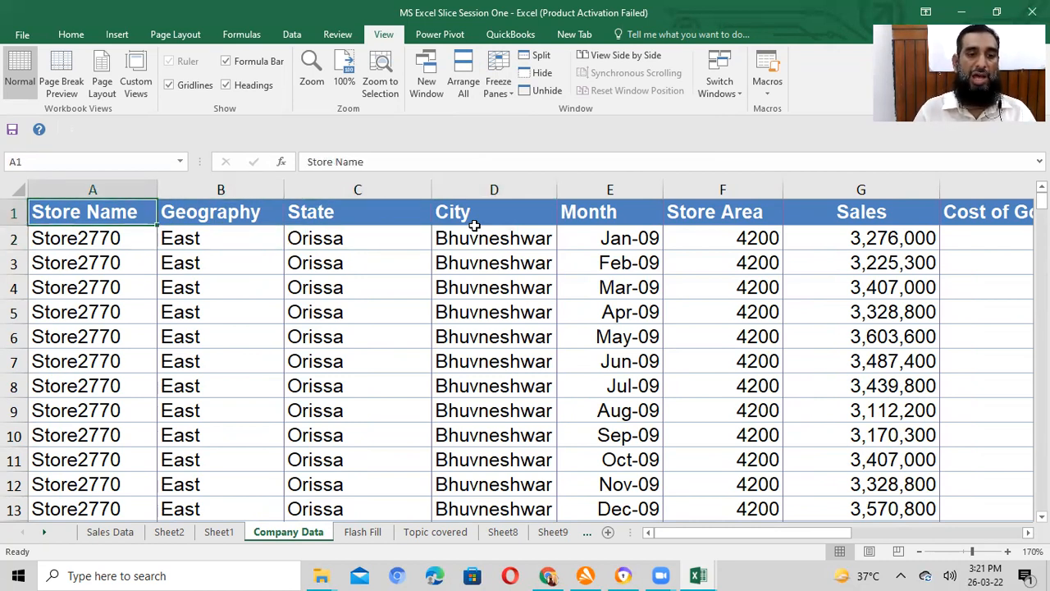
key("Right")
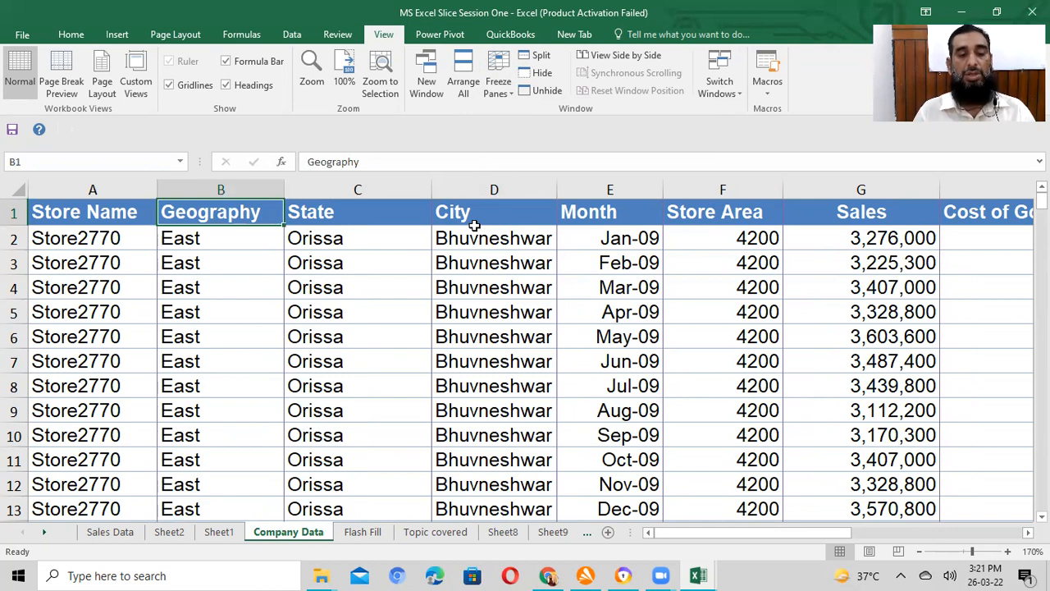
key("Right")
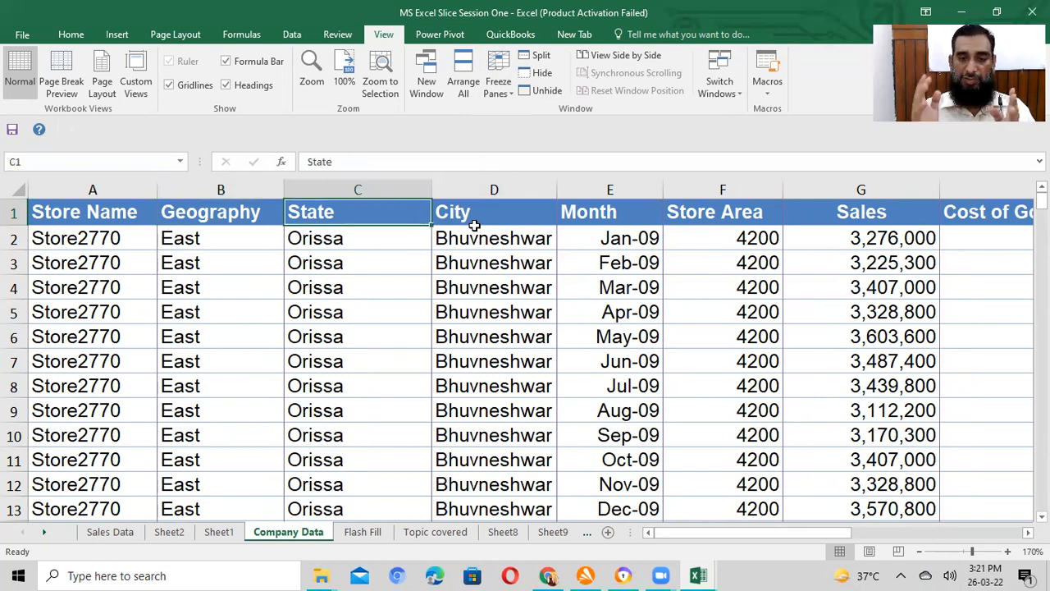
key("Right")
key("Right")
key("Right")
key("Right")
key("Right")
key("Right")
key("Right")
key("Right")
key("Right")
key("Right")
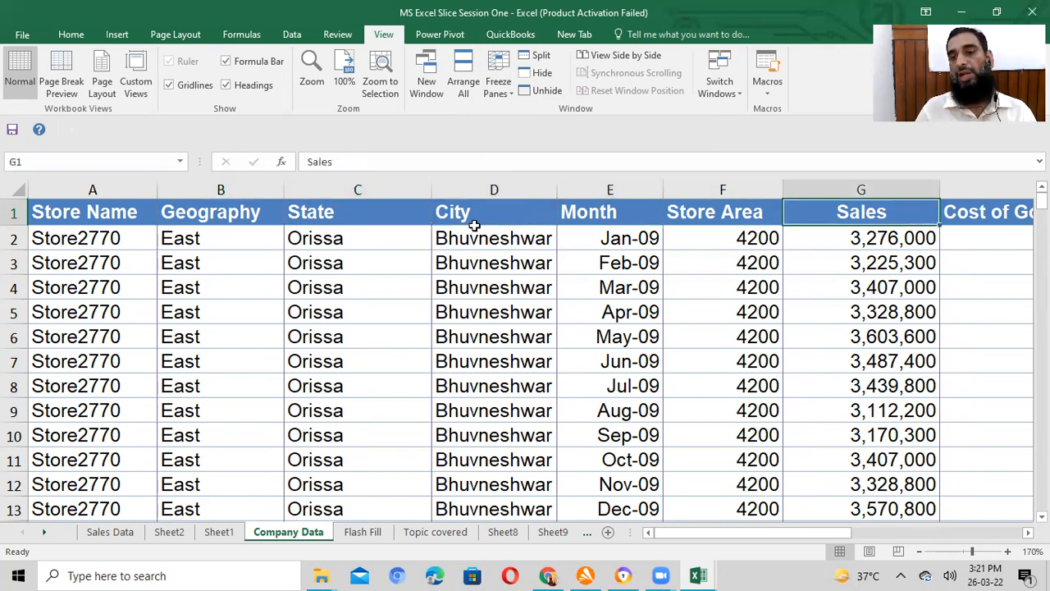
key("Left")
key("Left")
key("Left")
key("Left")
key("Left")
key("Left")
key("Left")
key("Left")
key("Left")
key("Left")
key("Left")
key("Left")
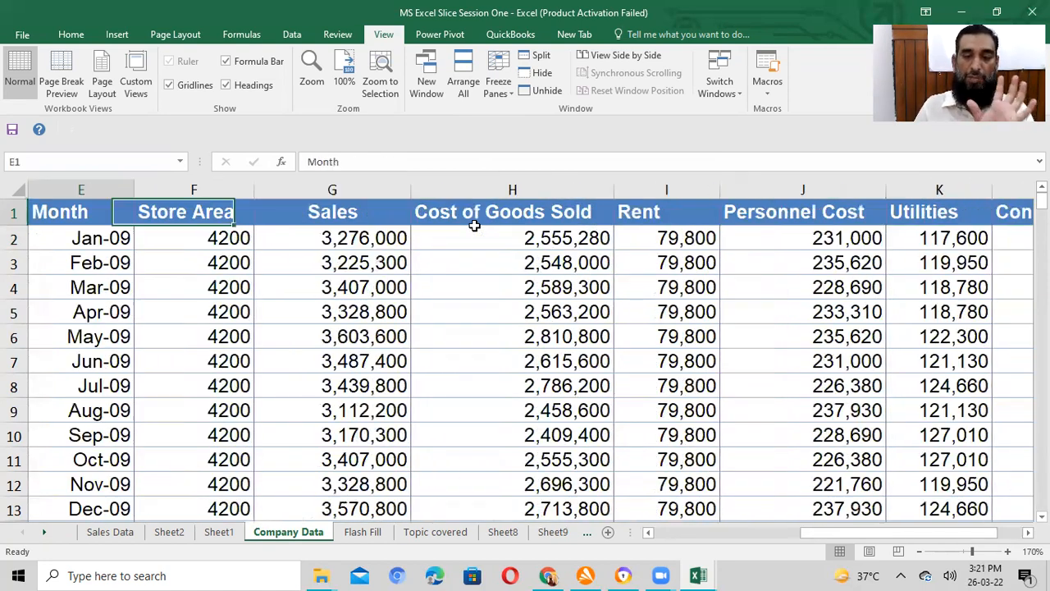
Freeze the header row and the Store Name, Geography and State columns by applying Freeze Panes at cell D2.
key("Down")
key("Down")
key("Right")
key("Right")
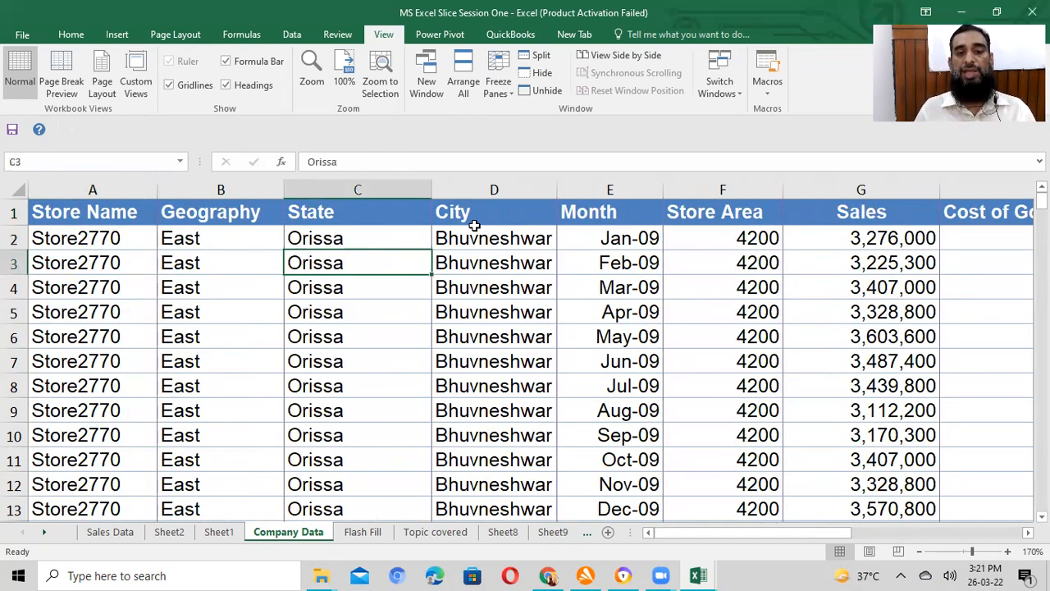
key("Up")
key("Right")
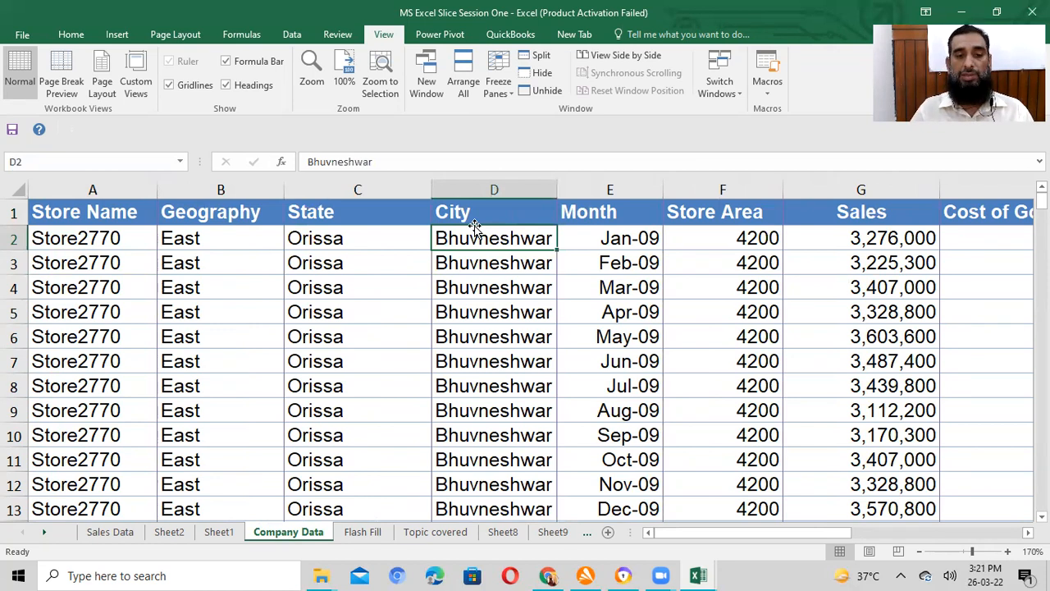
left_click(497, 84)
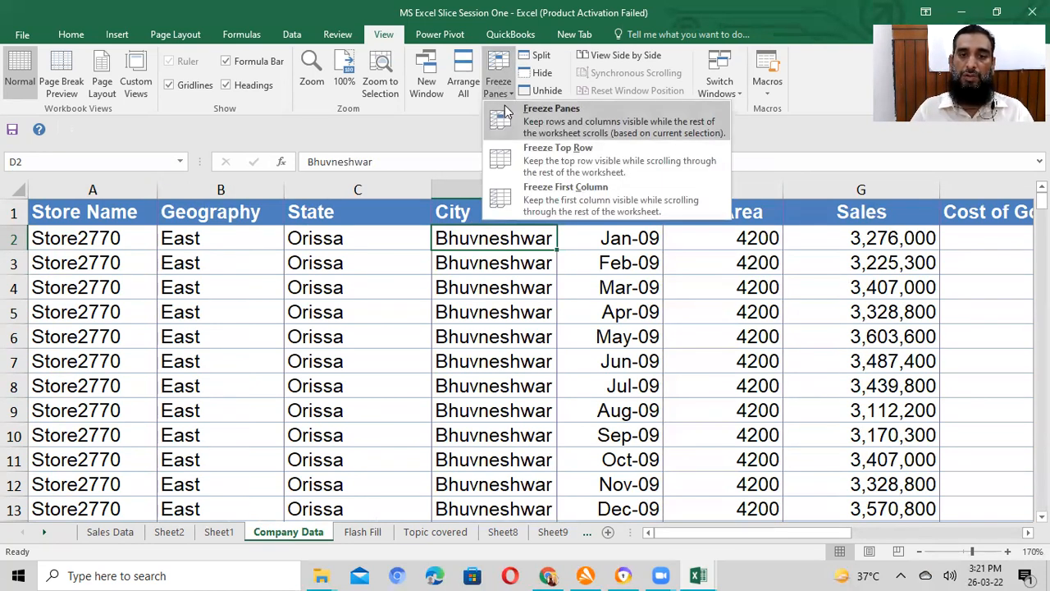
left_click(505, 112)
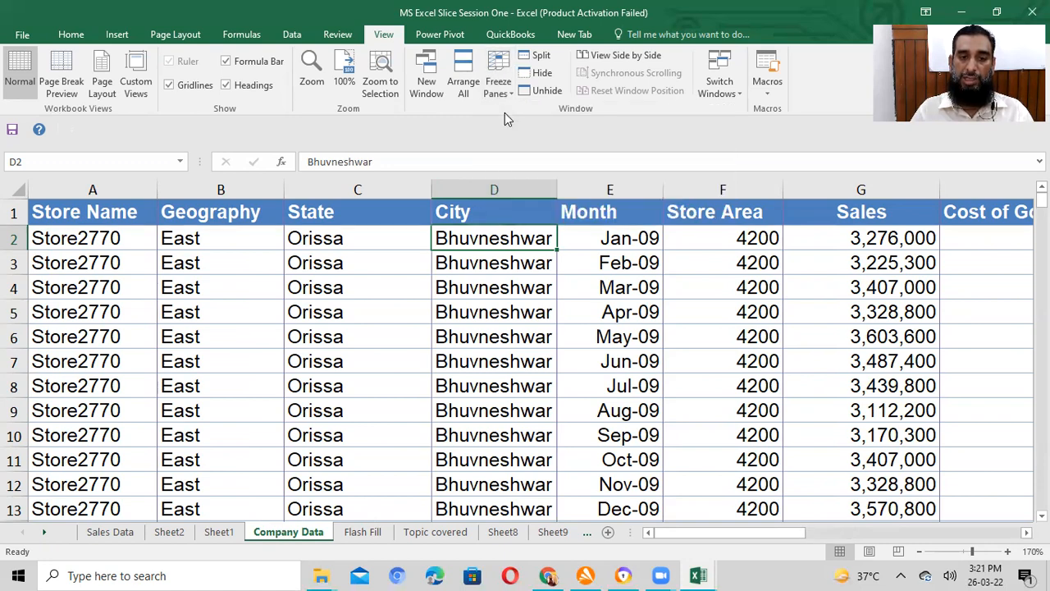
Move across row 2 from D2 to Y2 to check how the three frozen columns behave.
key("Right")
key("Right")
key("Right")
key("Right")
key("Right")
key("Right")
key("Right")
key("Right")
key("Right")
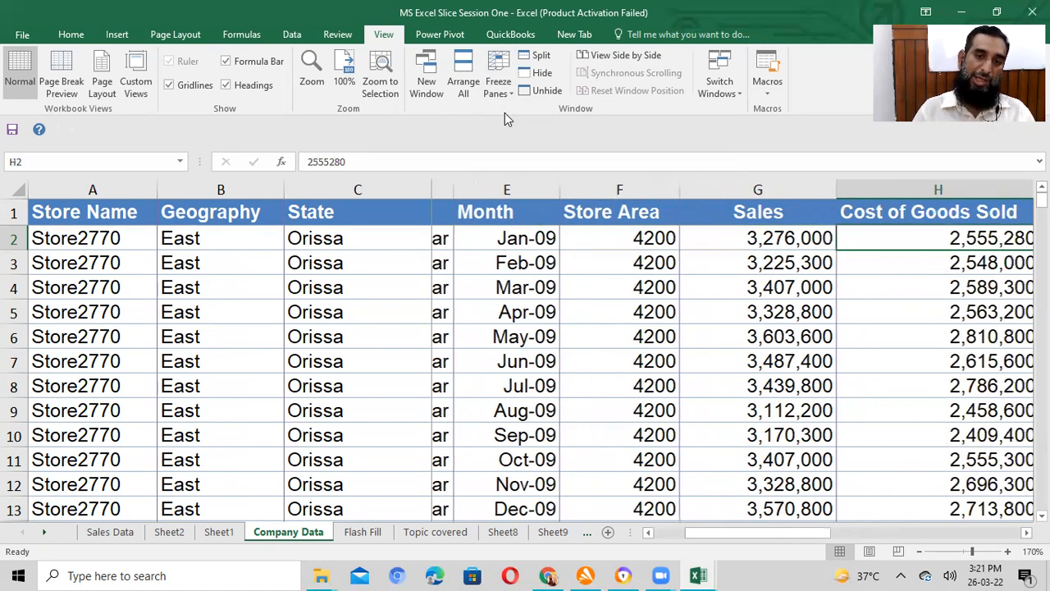
key("Right")
key("Right")
key("Right")
key("Right")
key("Right")
key("Right")
key("Right")
key("Right")
key("Right")
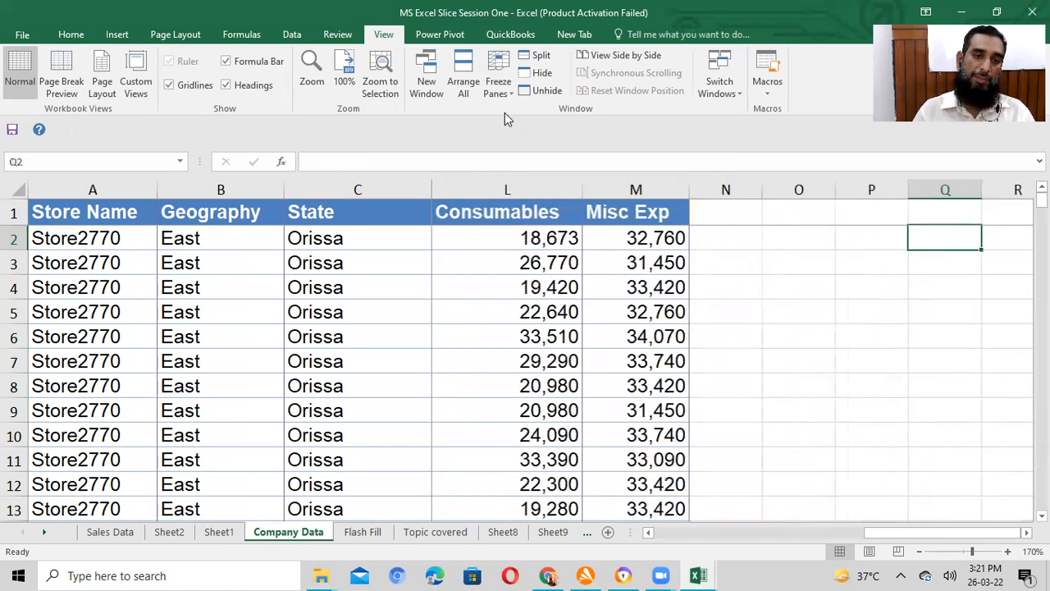
key("Right")
key("Right")
key("Right")
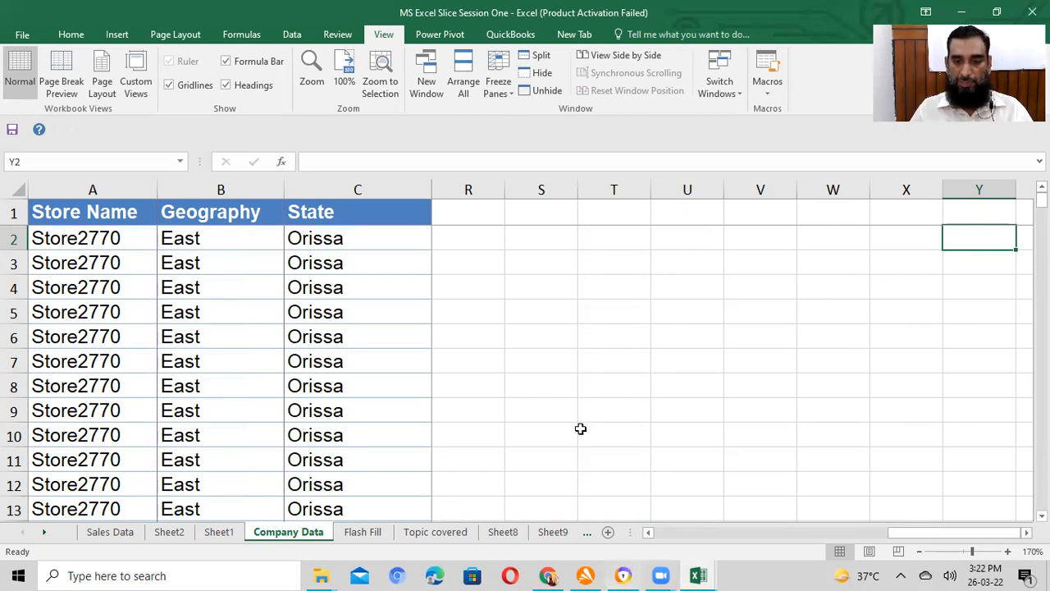
left_click(902, 389)
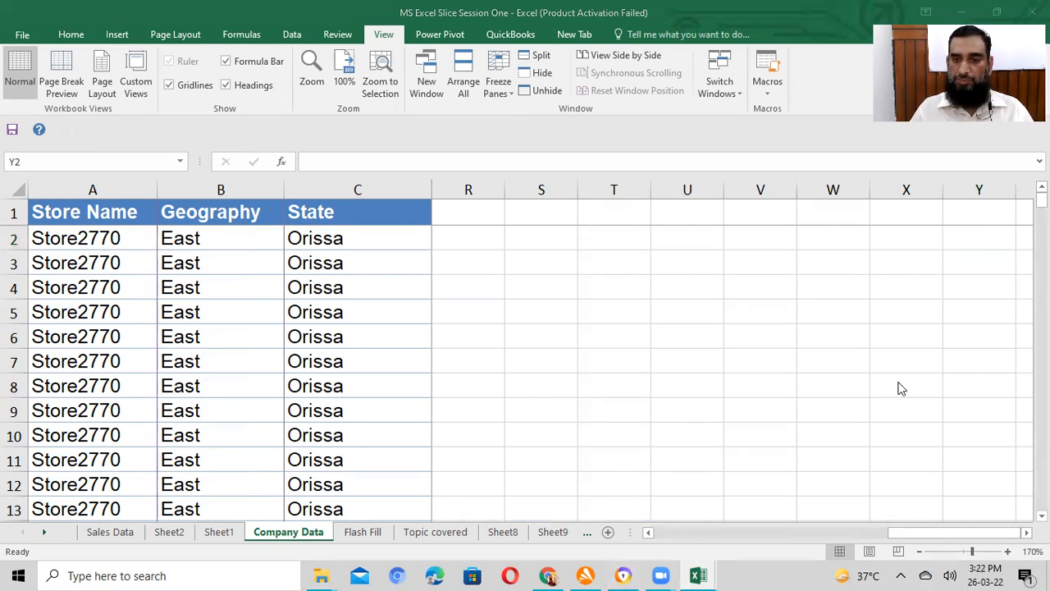